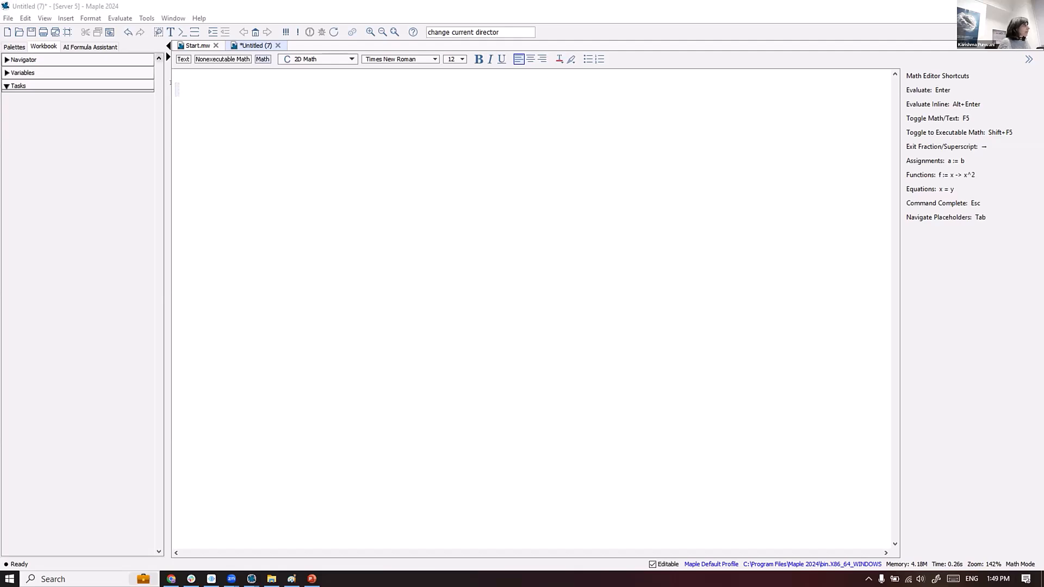
- Query the current working directory with currentdir()
left_click(195, 82)
type("currentdir")
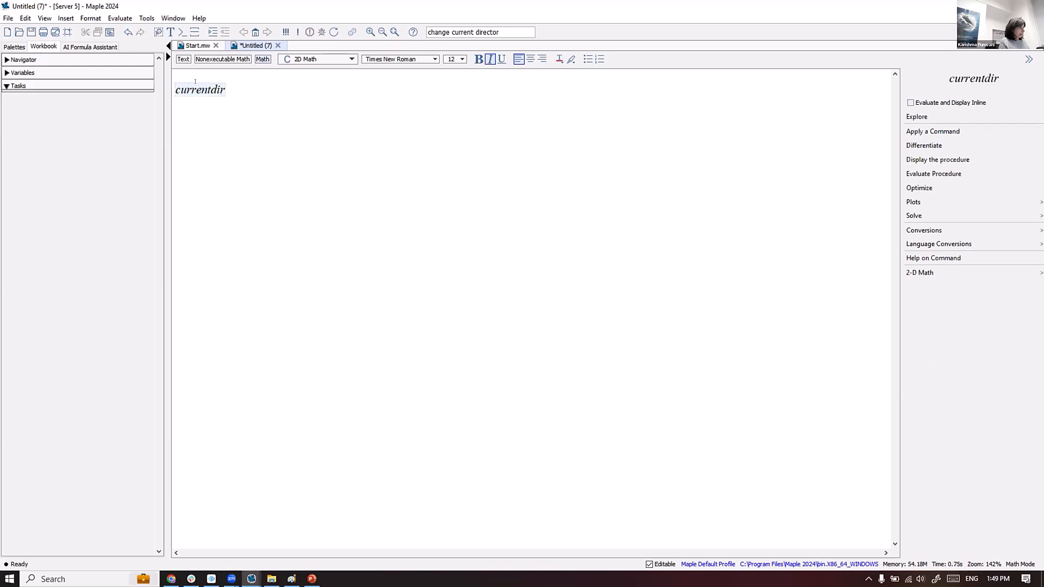
type("( )")
key("Return")
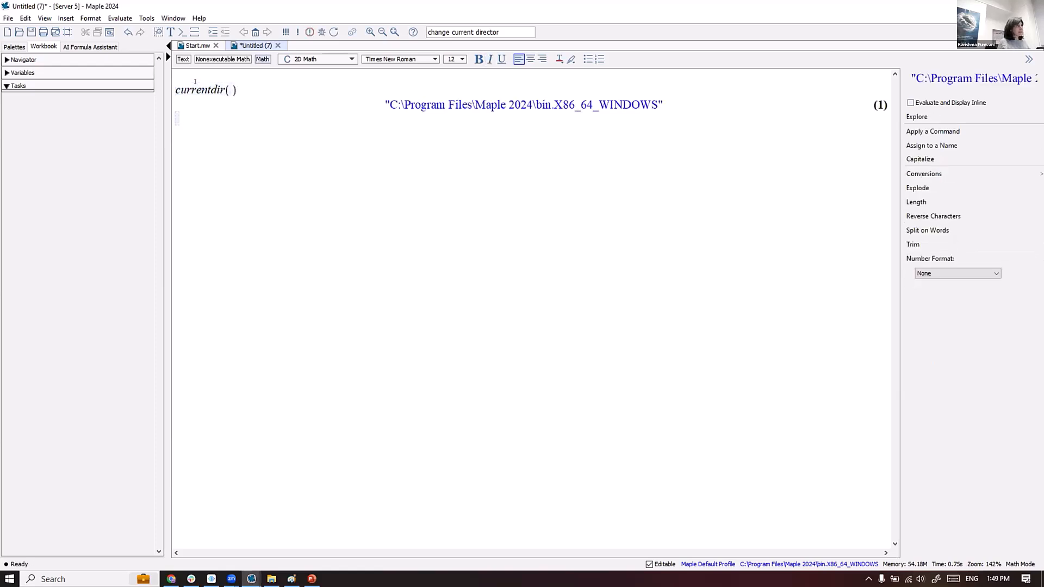
- Switch the working directory with currentdir(homedir) and confirm the new path in output (2)
left_click(232, 89)
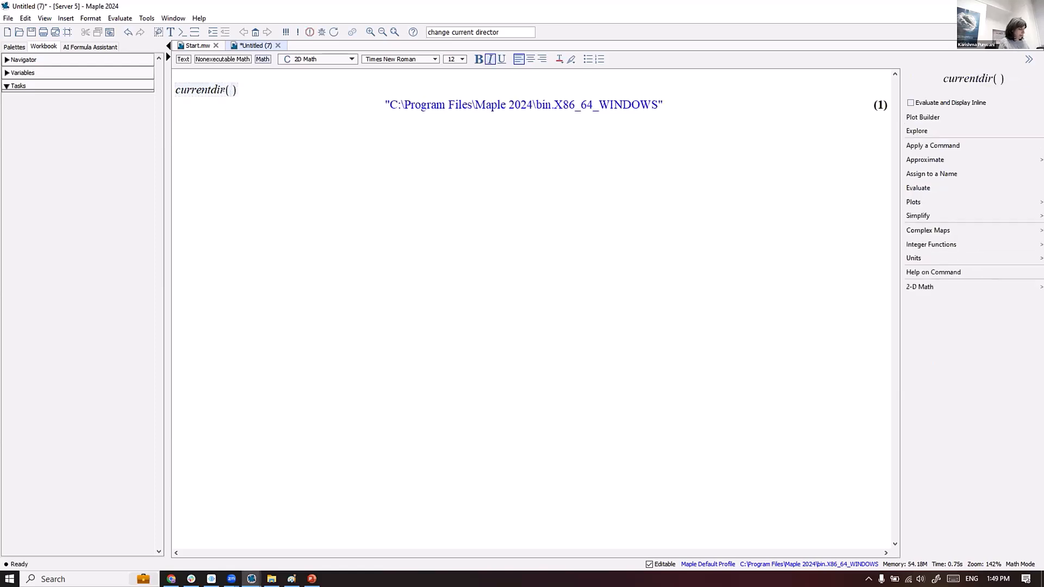
type("homedir")
key("Return")
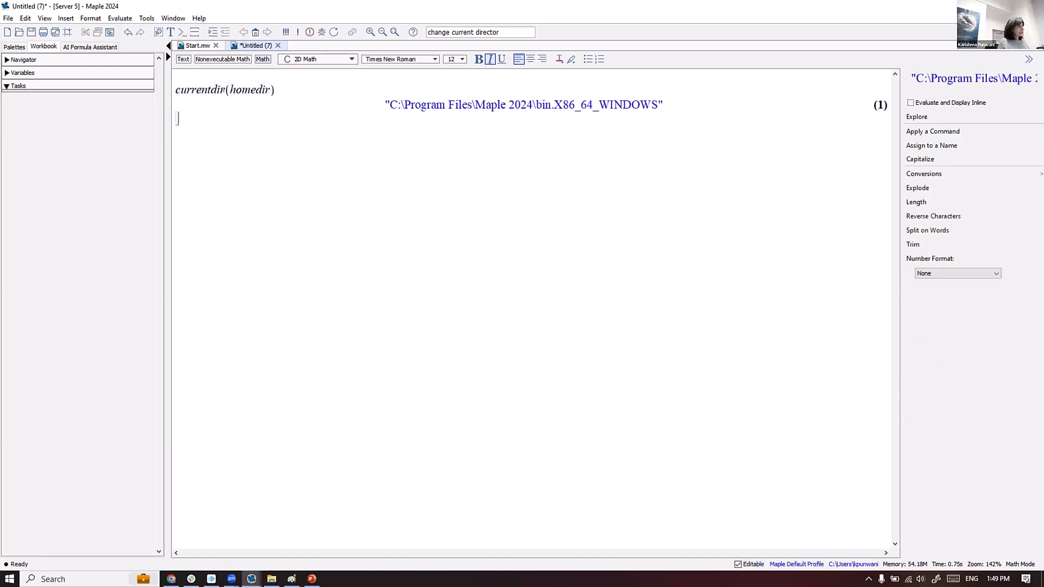
type("cur")
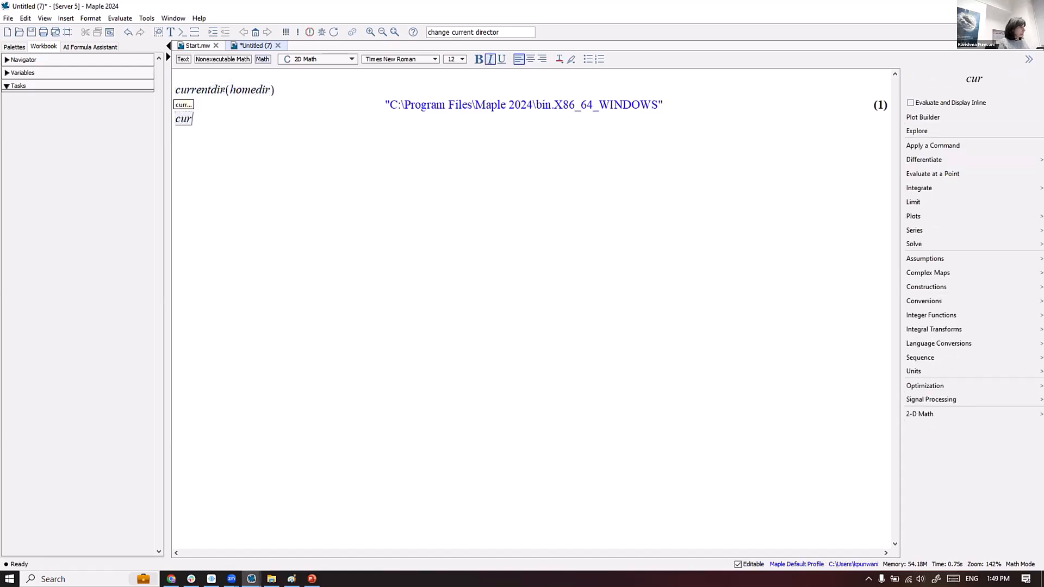
type("rentdir( )")
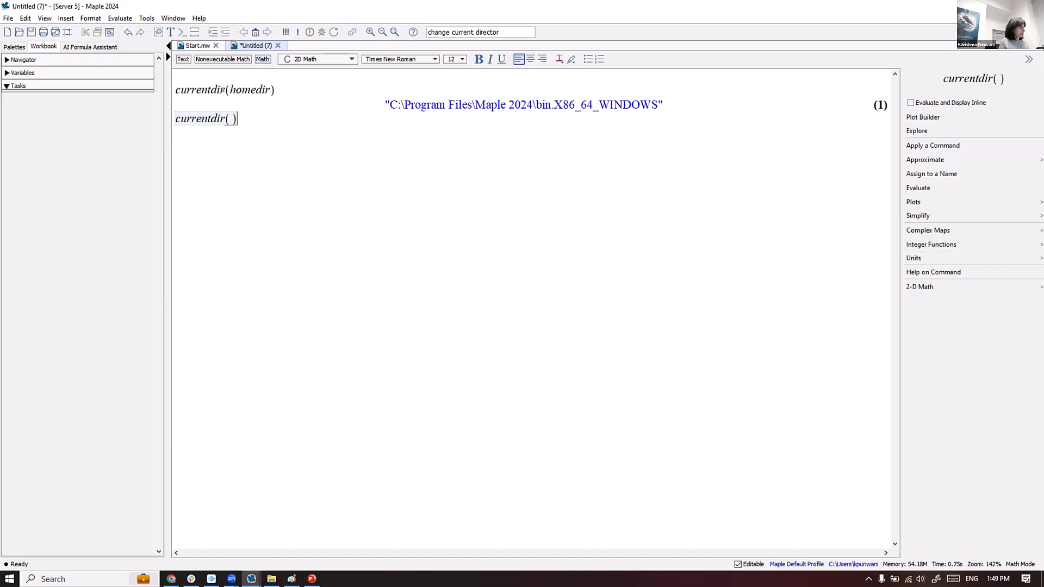
key("Return")
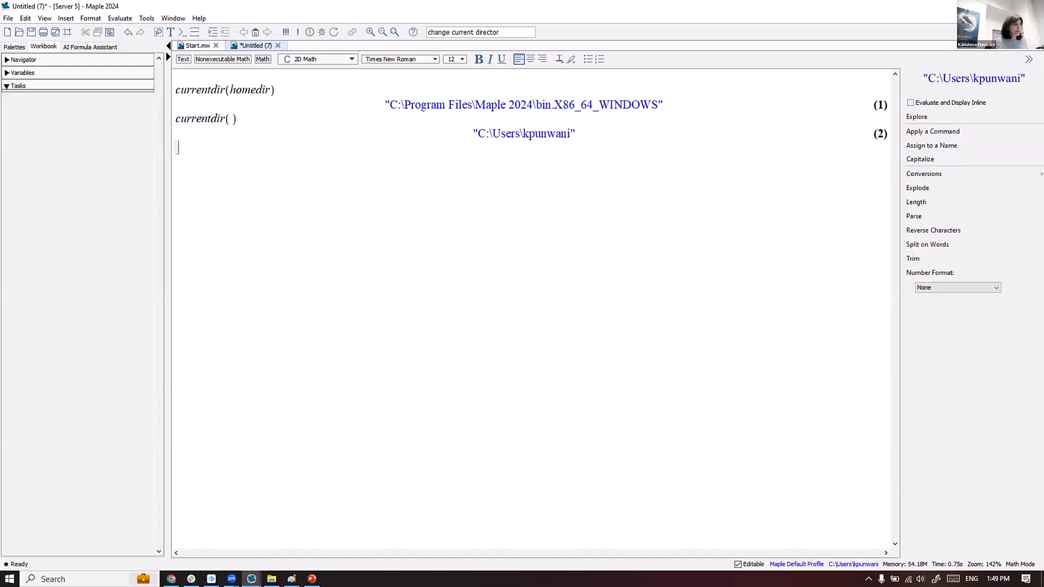
- Make Desktop's 'Useful Interface Tips - Maple Conference 2024' the working directory and view it in File Explorer
left_click(847, 564)
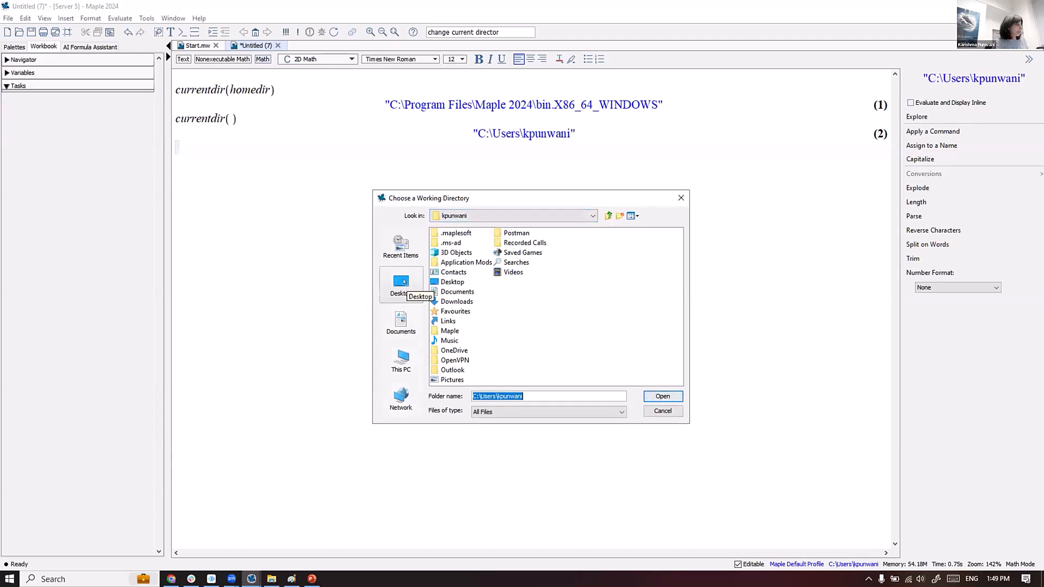
left_click(404, 279)
double_click(506, 311)
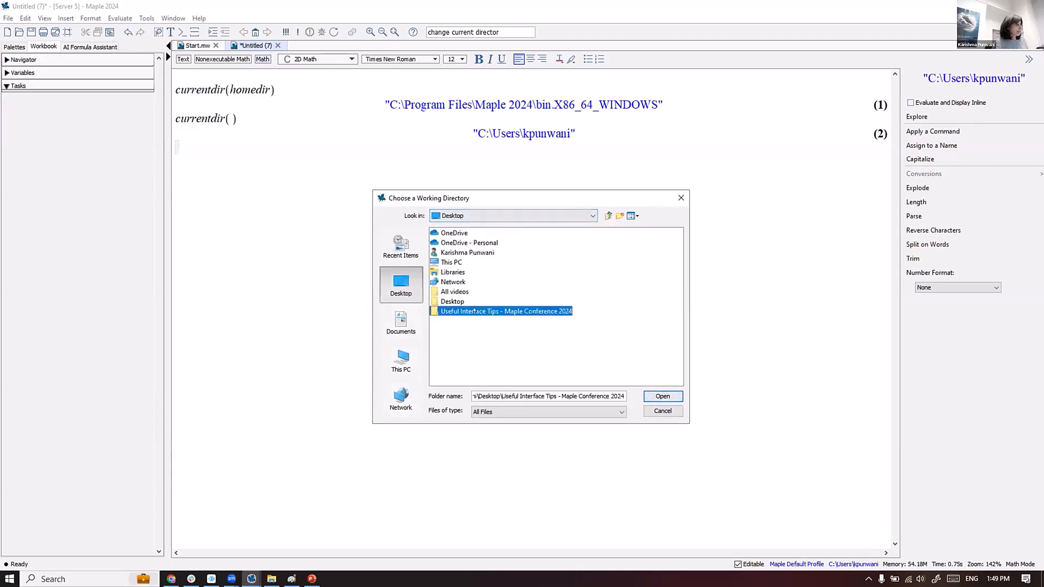
left_click(663, 396)
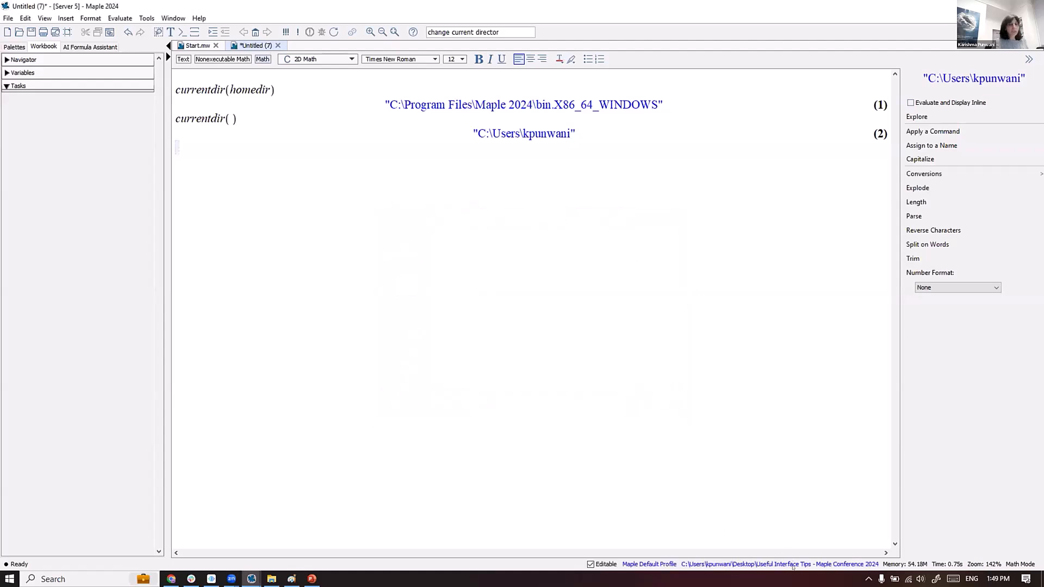
left_click(271, 579)
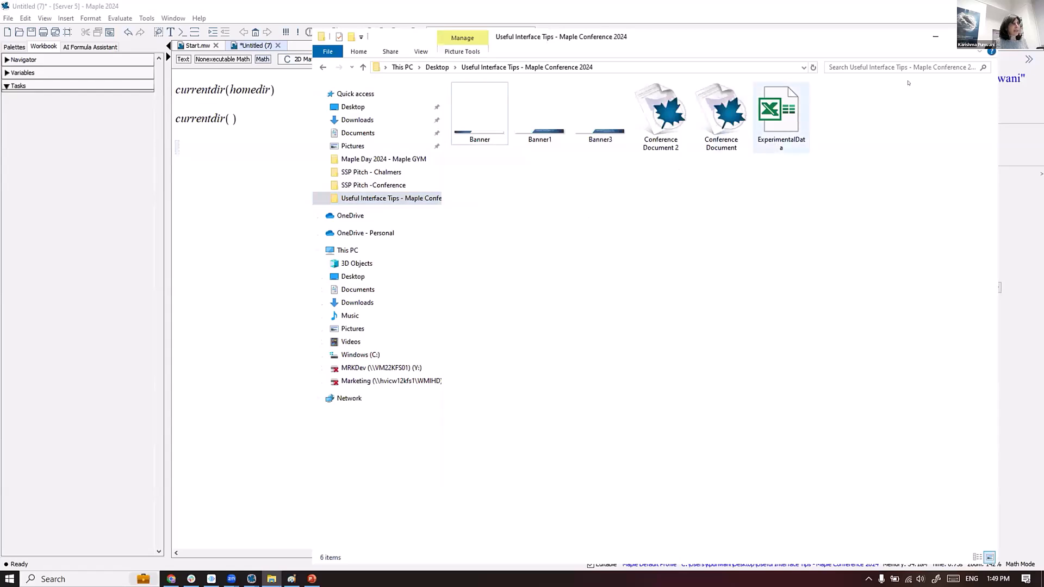
- Minimize the File Explorer window to get back to the Maple worksheet
left_click(936, 36)
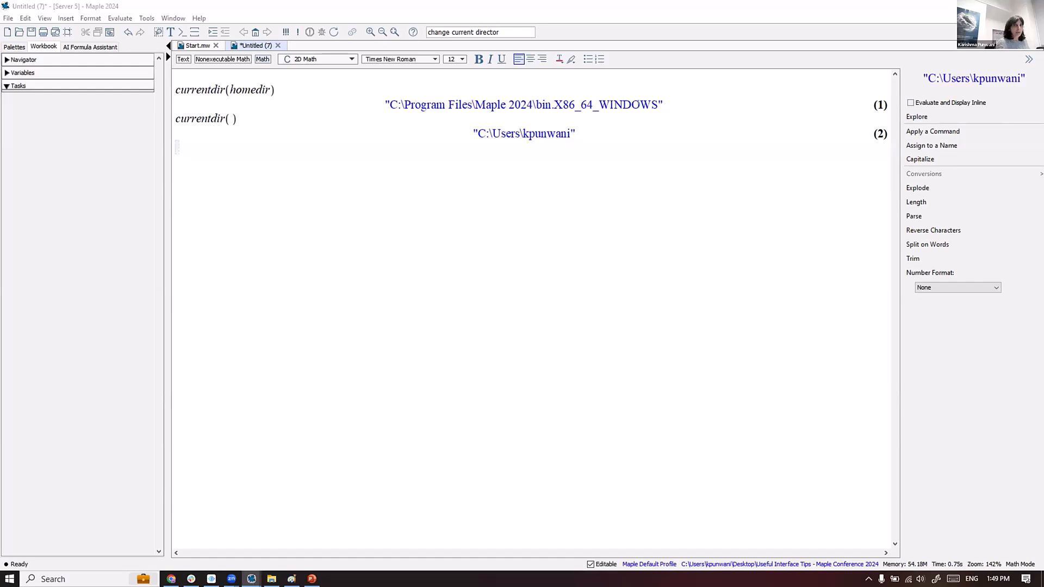
- Run ExcelTools:-Import("ExperimentalData.xls") on a new line to load the 11 × 7 data Matrix
left_click(177, 150)
type("Ex")
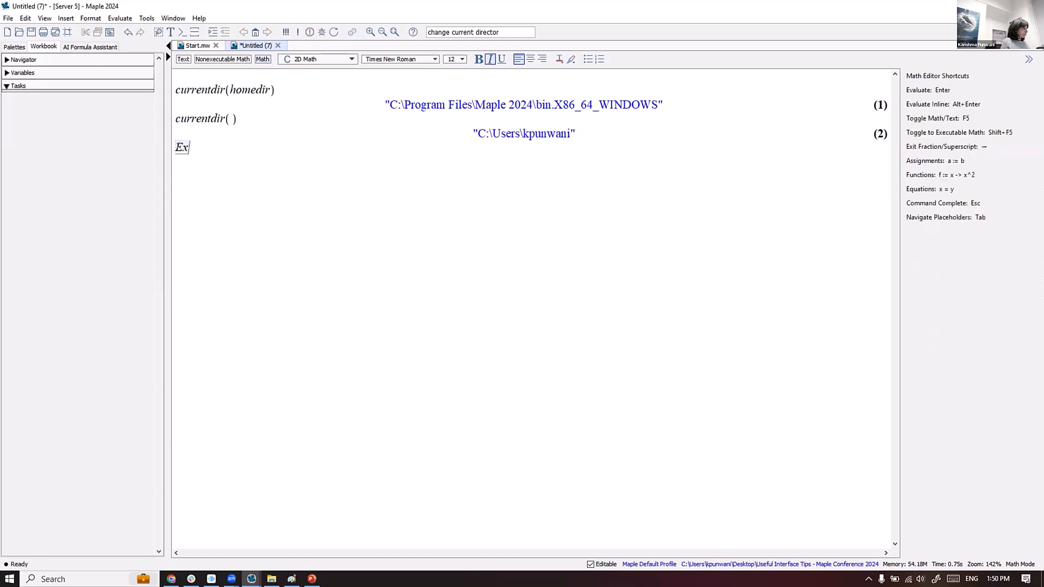
type("cel")
key("Return")
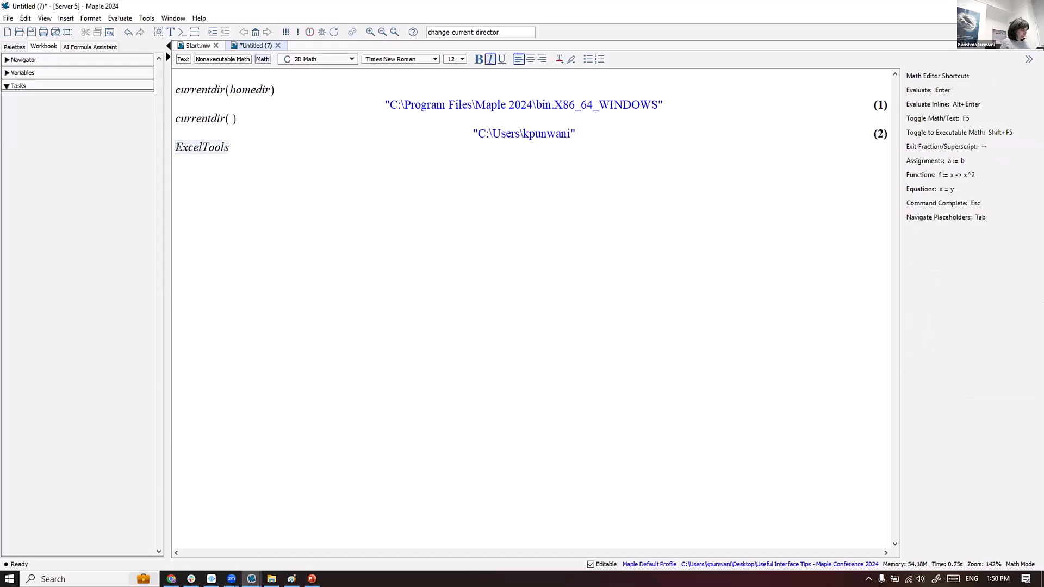
type(":-Import")
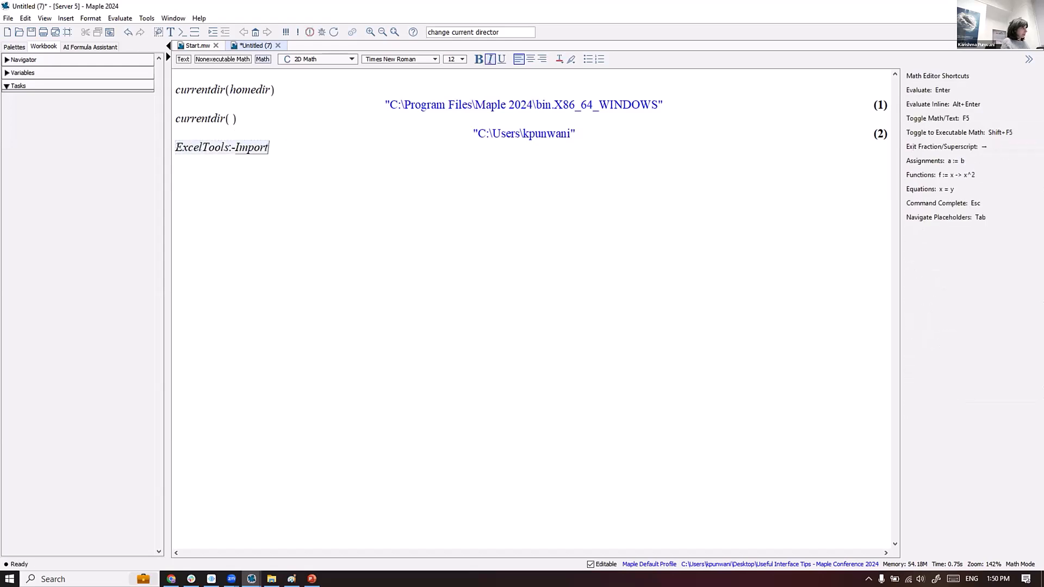
type("(\"Ex")
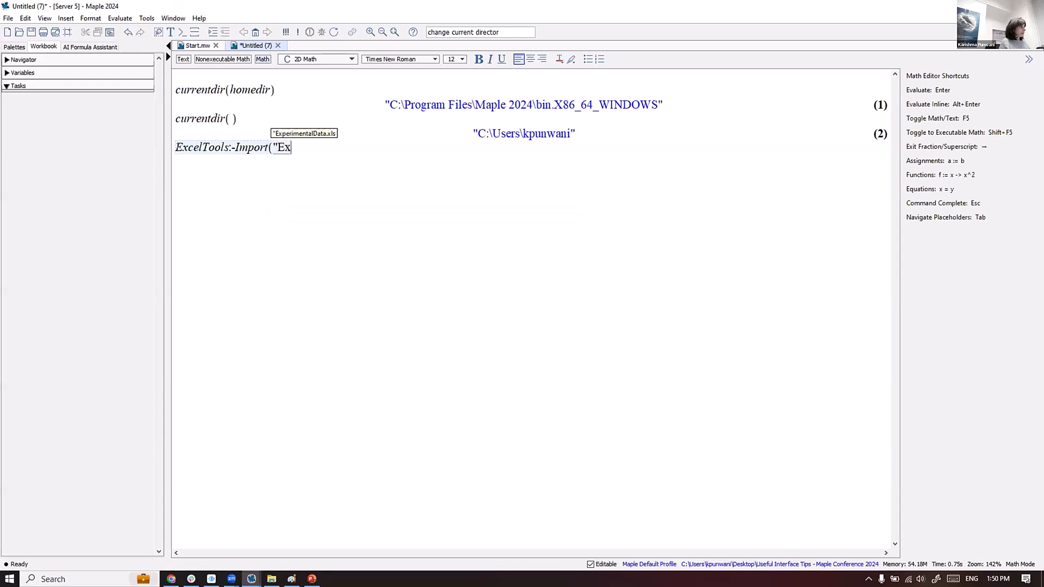
key("Return")
type(")")
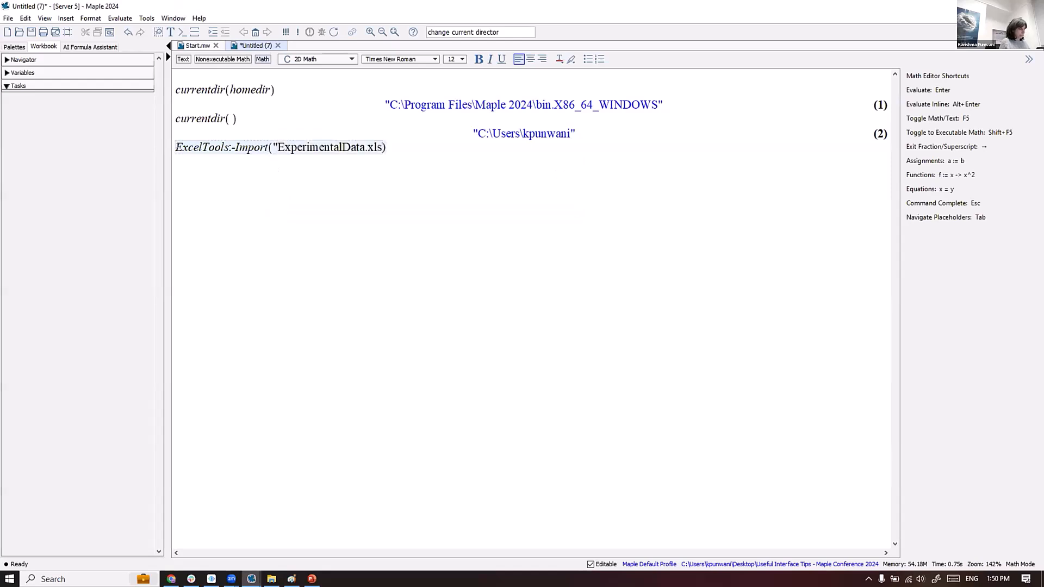
key("BackSpace")
type("\"")
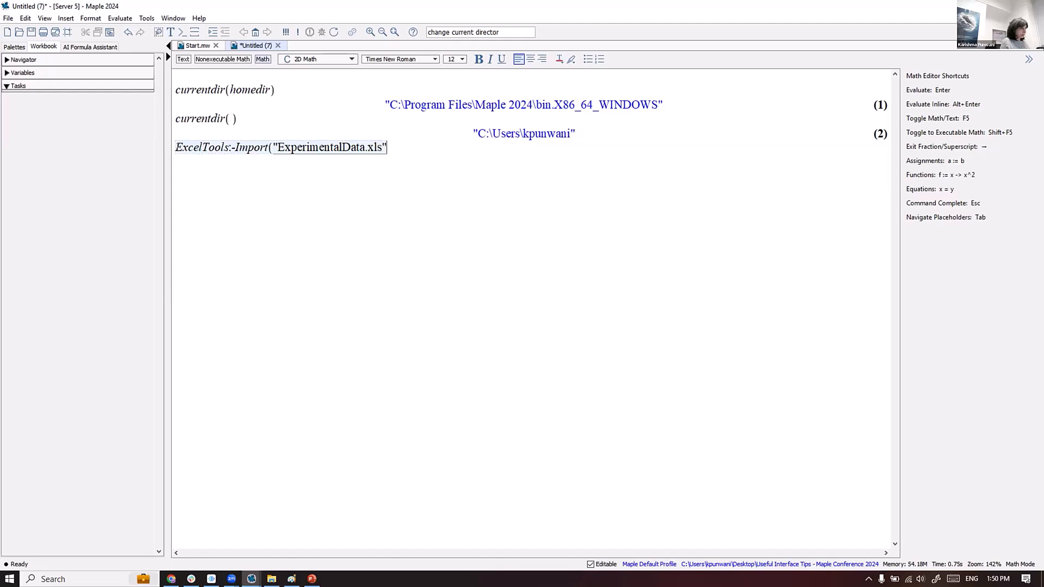
type(")")
key("Return")
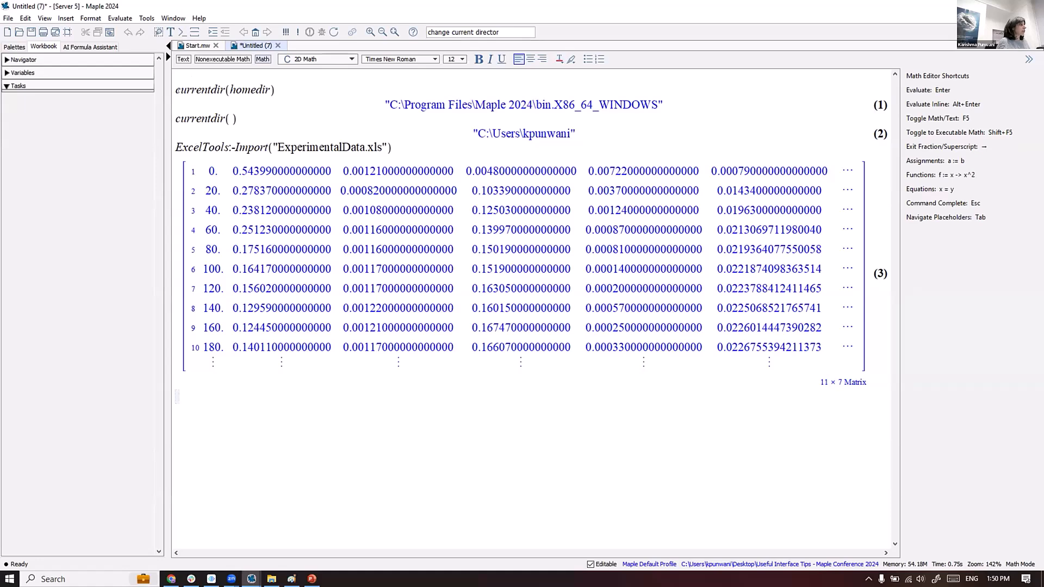
- Delete all worksheet content and check the workbook navigator
left_click_drag(215, 87, 587, 384)
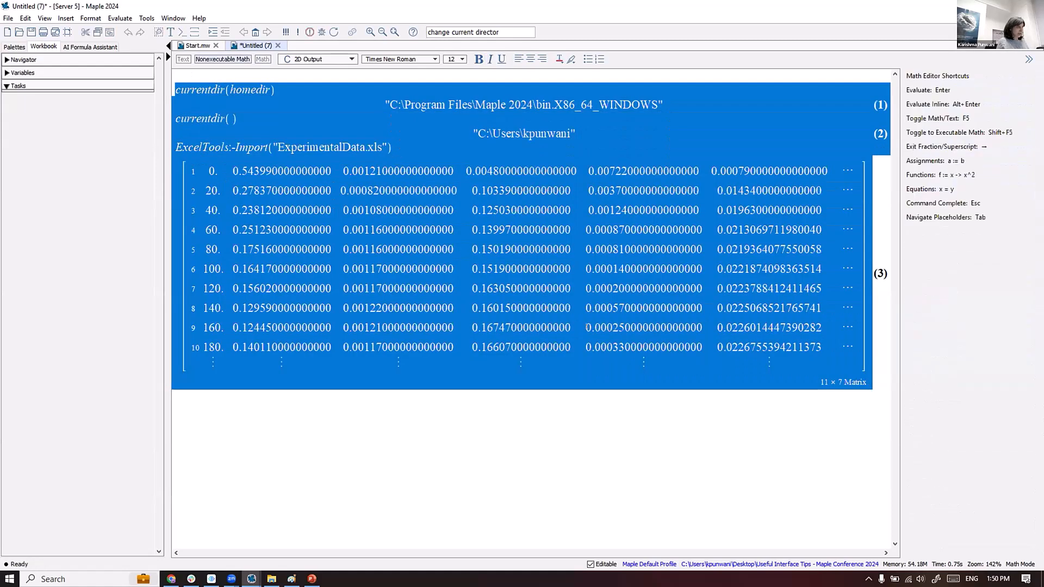
key("Delete")
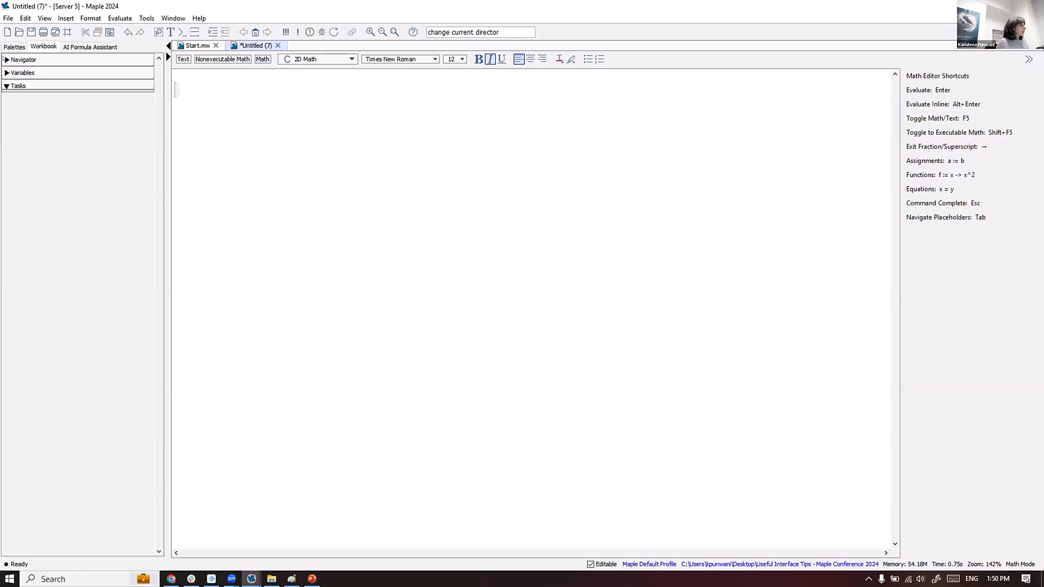
left_click(62, 62)
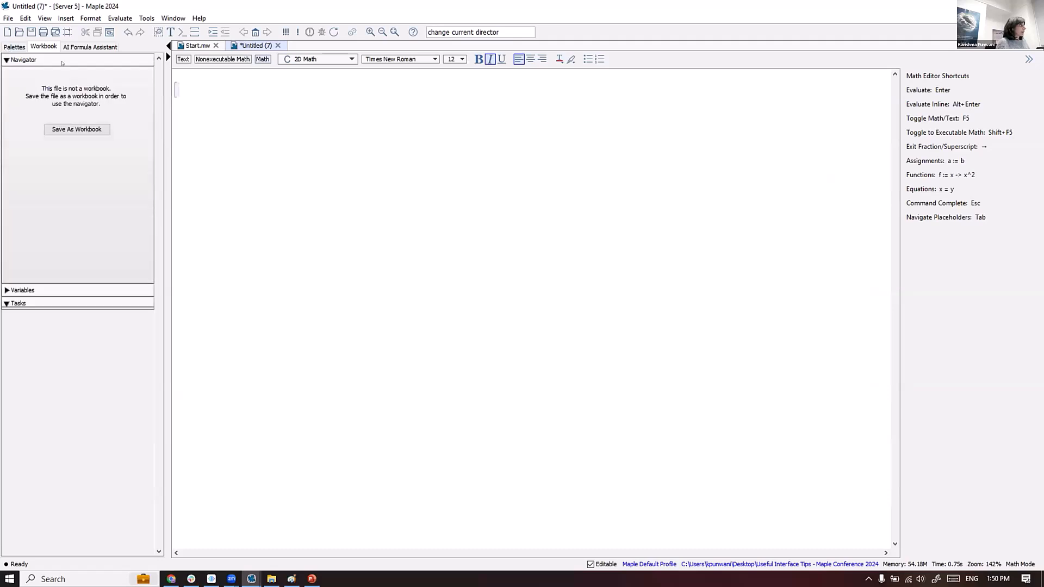
left_click(10, 47)
left_click(33, 47)
- Save the worksheet as the workbook 'Conference Document 3' in the conference folder
left_click(81, 127)
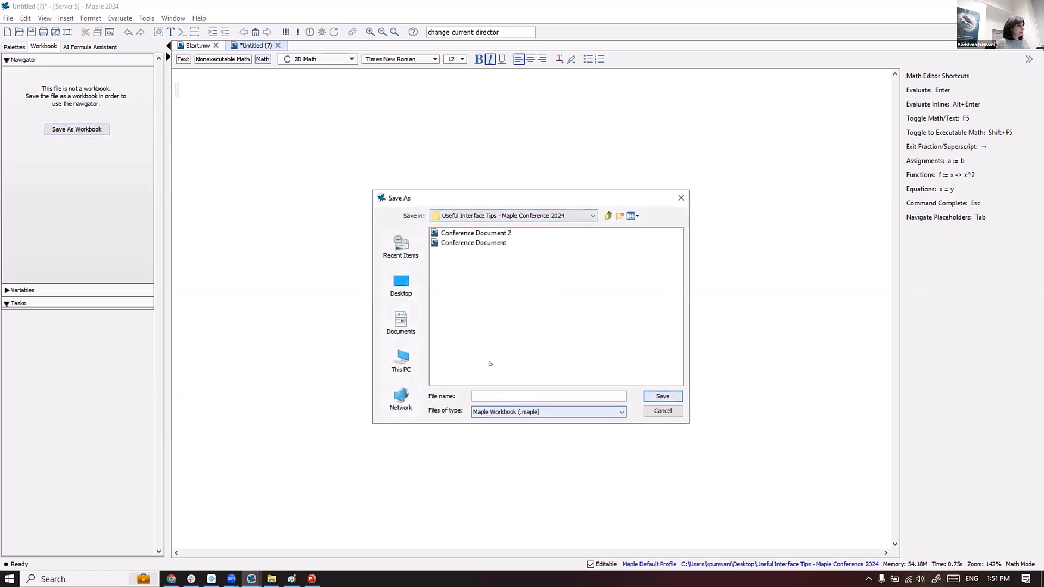
type("C")
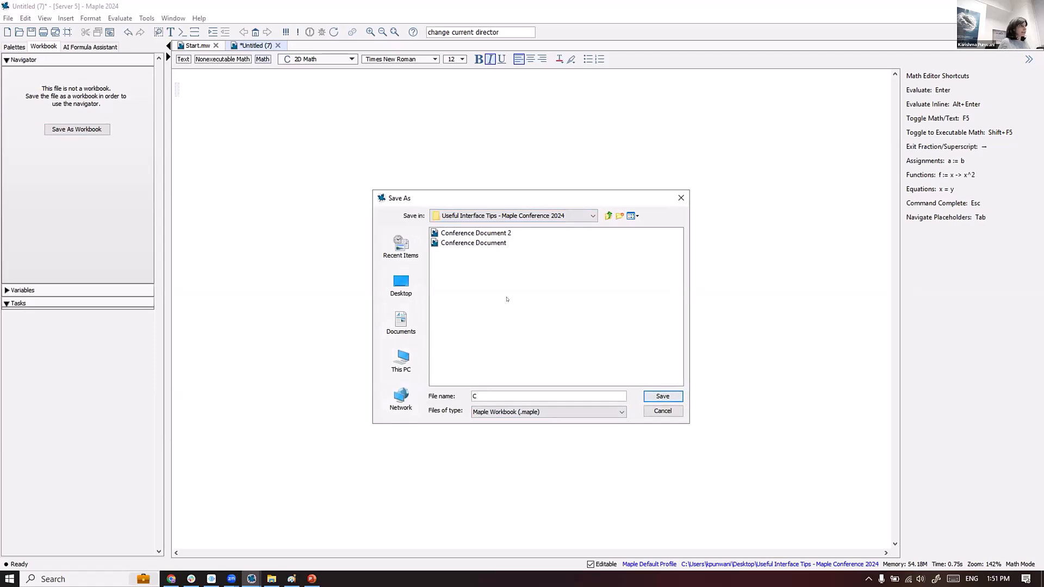
left_click(476, 232)
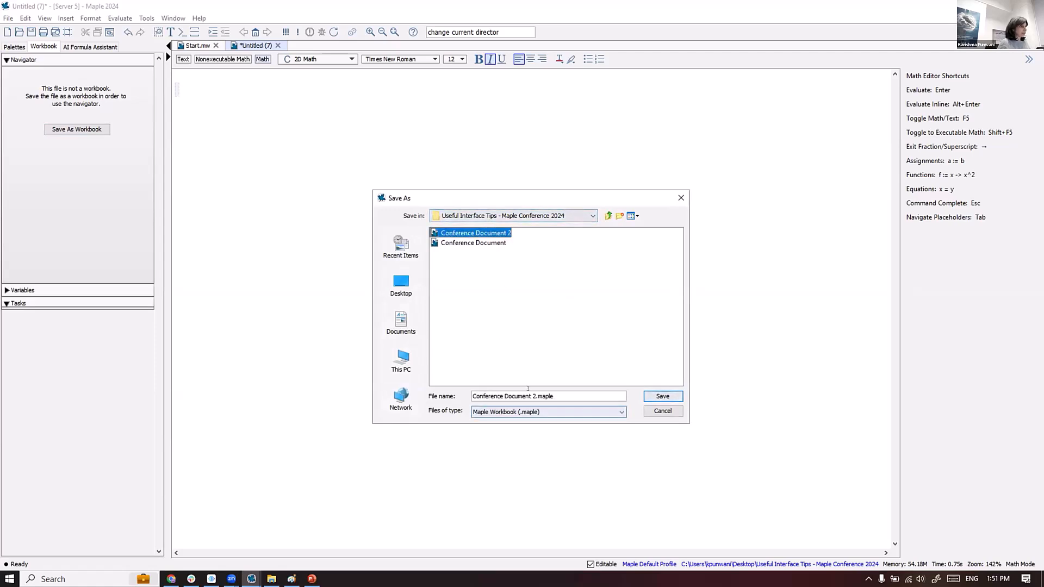
left_click(535, 396)
key("BackSpace")
type("3")
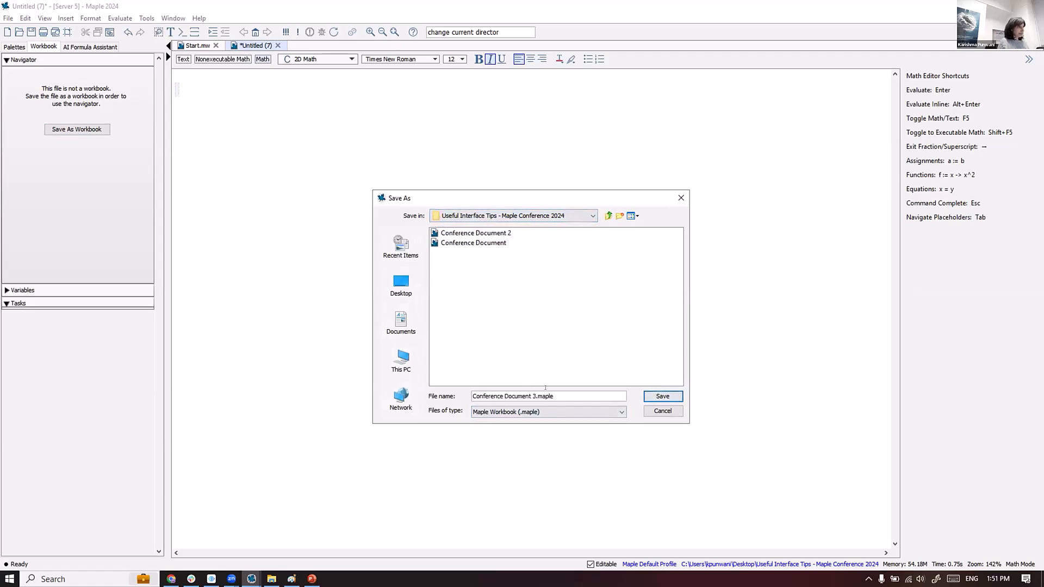
key("Return")
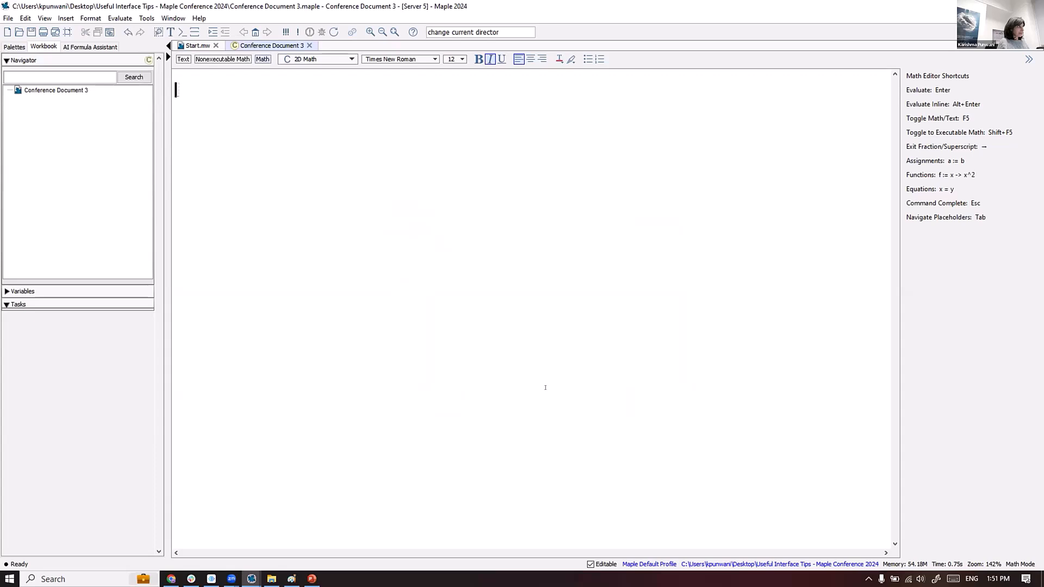
- Attach ExperimentalData.xls to the Conference Document 3 workbook and save the workbook
right_click(45, 102)
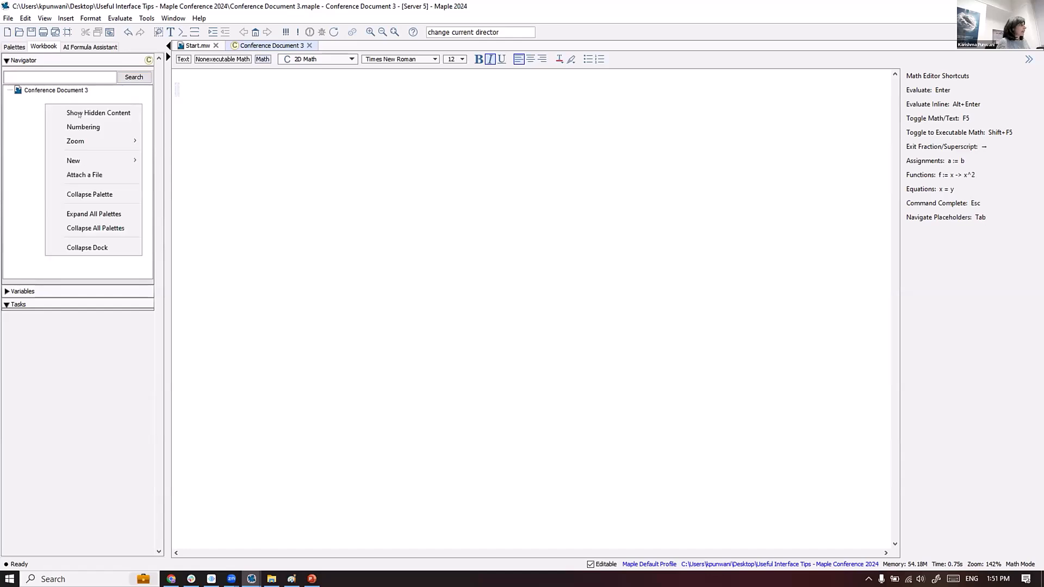
left_click(83, 174)
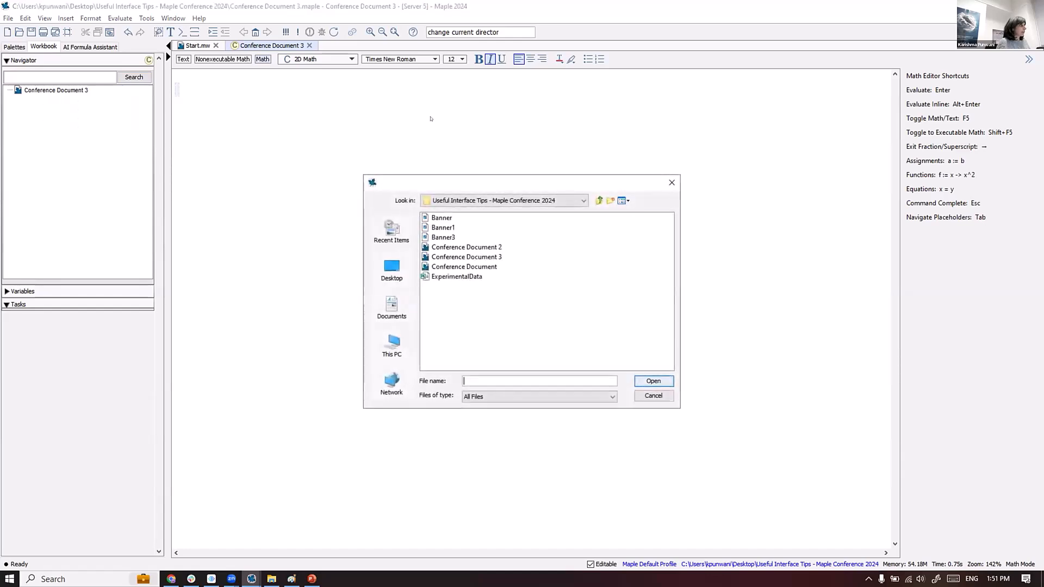
left_click(464, 276)
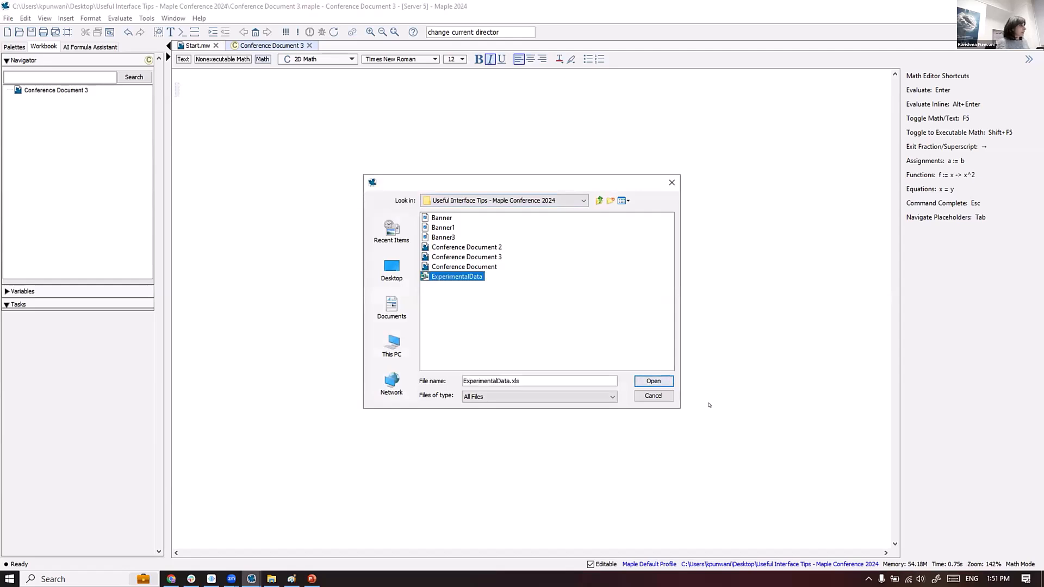
left_click(647, 381)
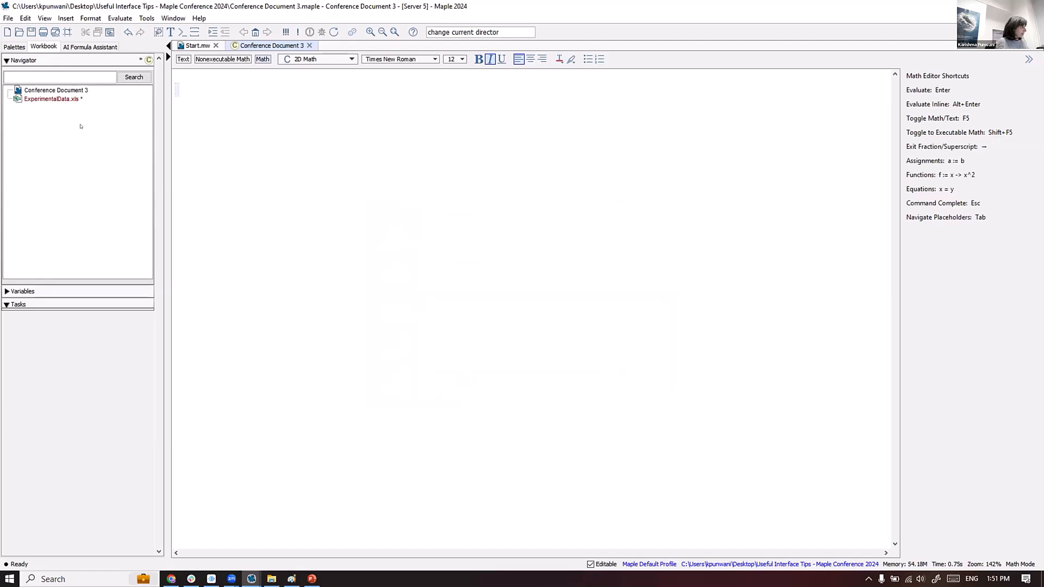
left_click(518, 305)
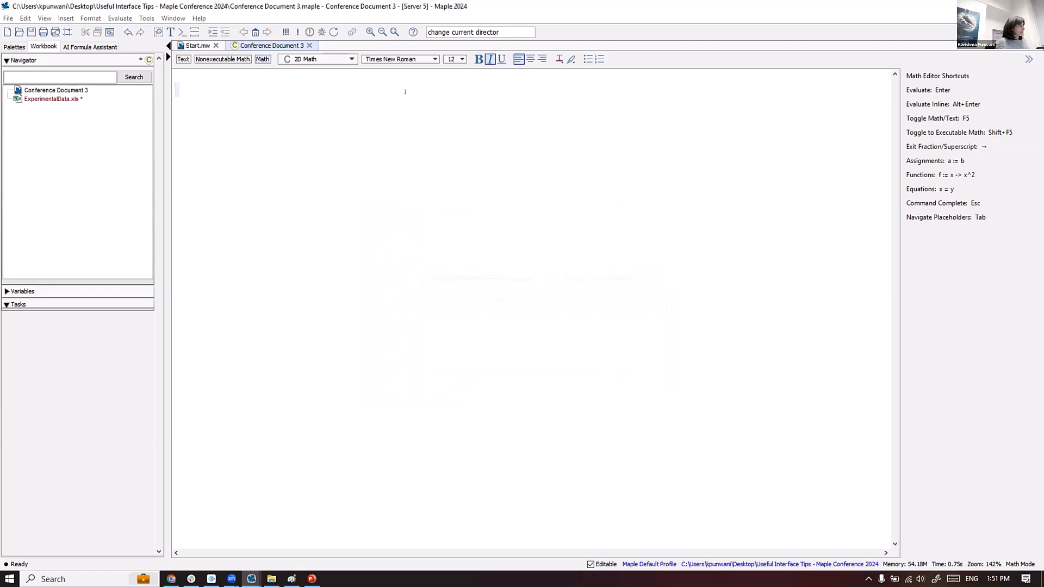
left_click(31, 32)
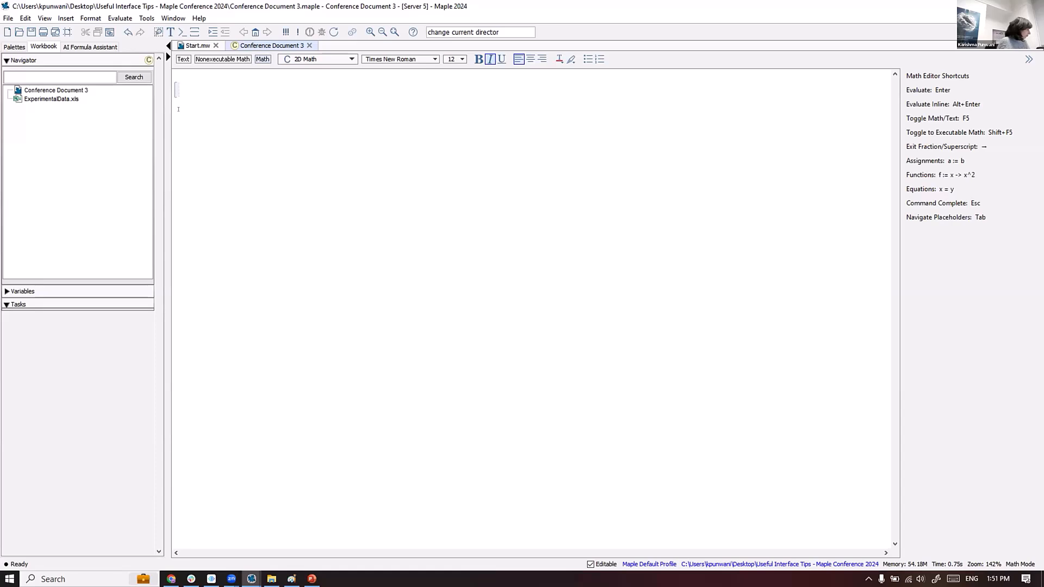
- Attach Banner.png to the workbook and keep the changes to it
left_click(205, 110)
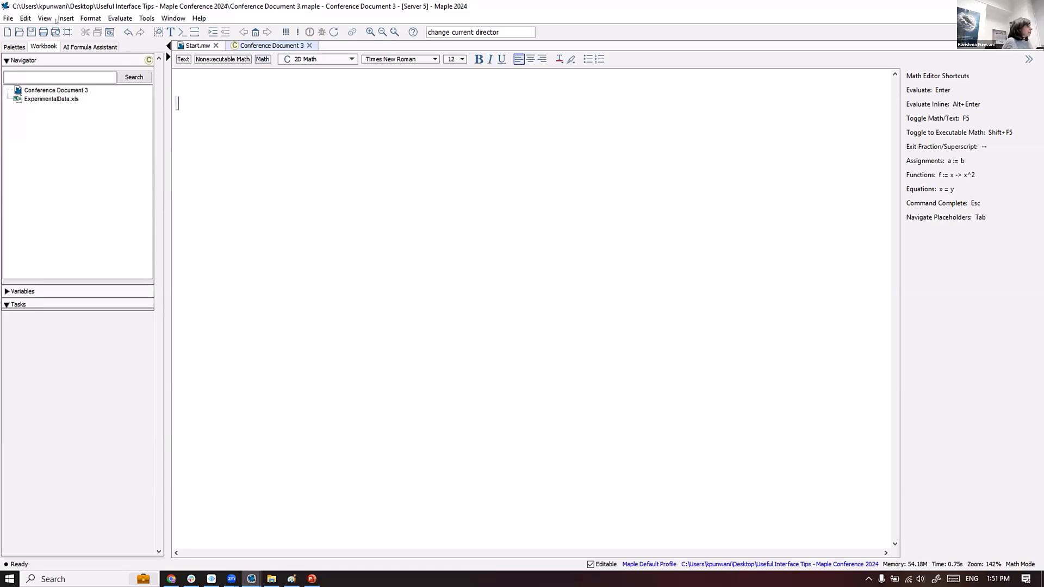
right_click(39, 116)
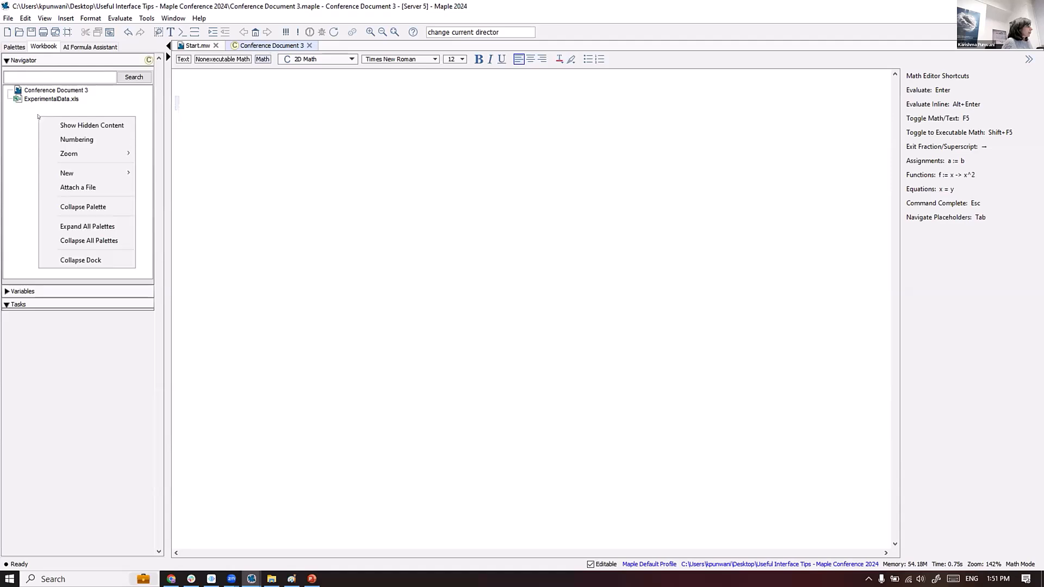
left_click(75, 187)
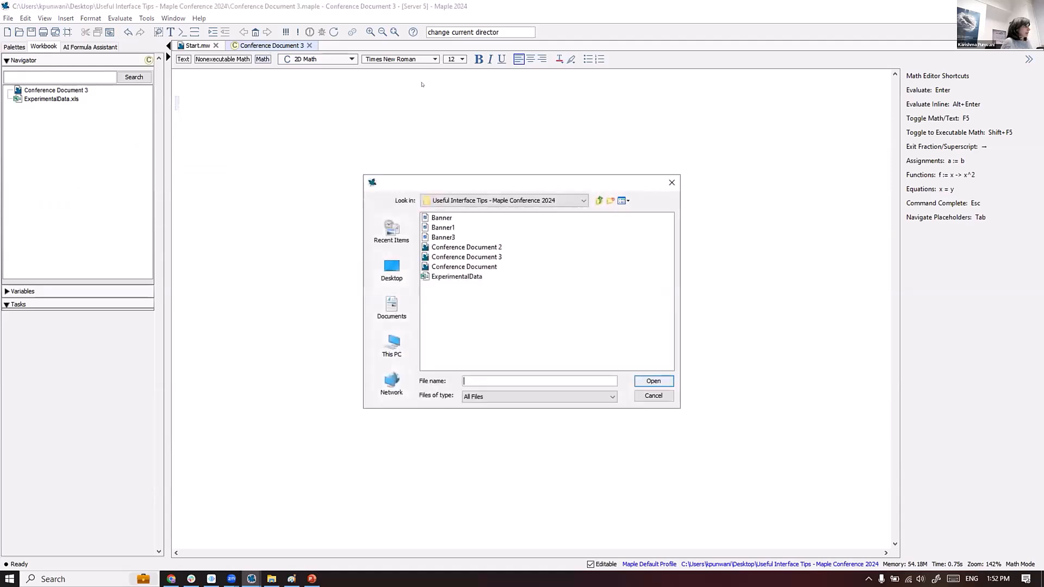
left_click(441, 218)
left_click(654, 380)
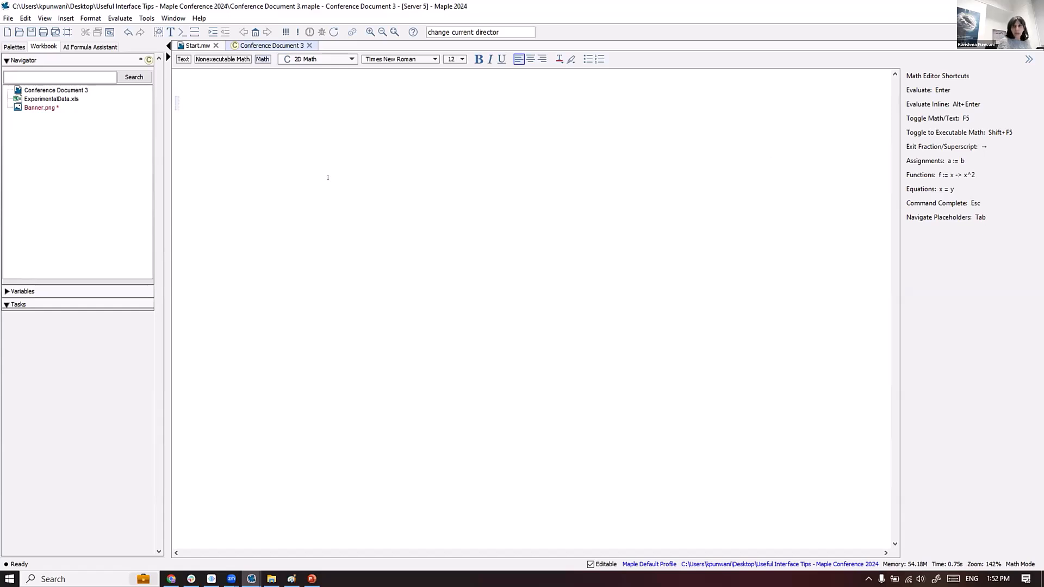
left_click(36, 108)
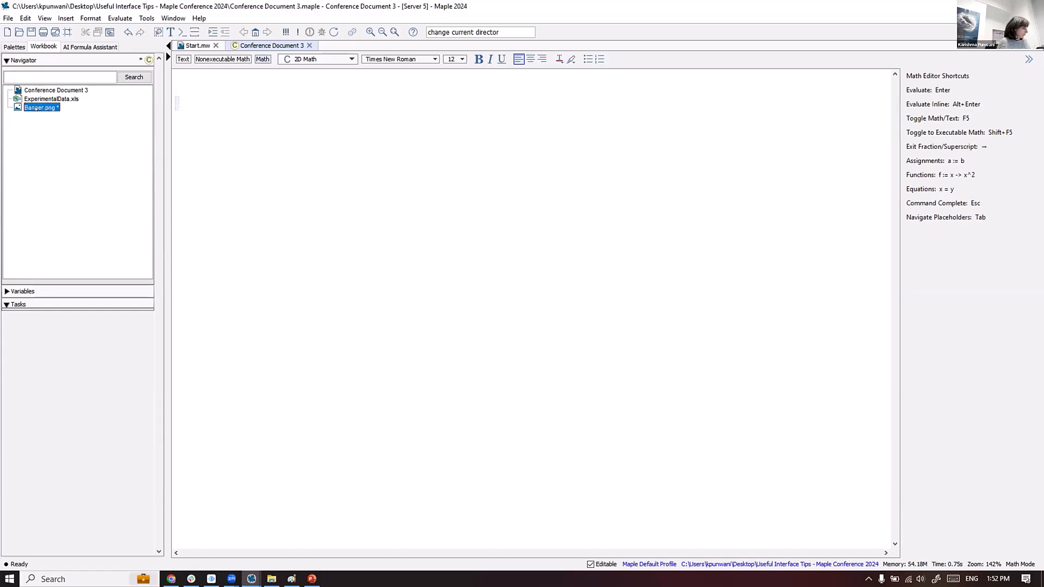
left_click_drag(80, 152, 514, 230)
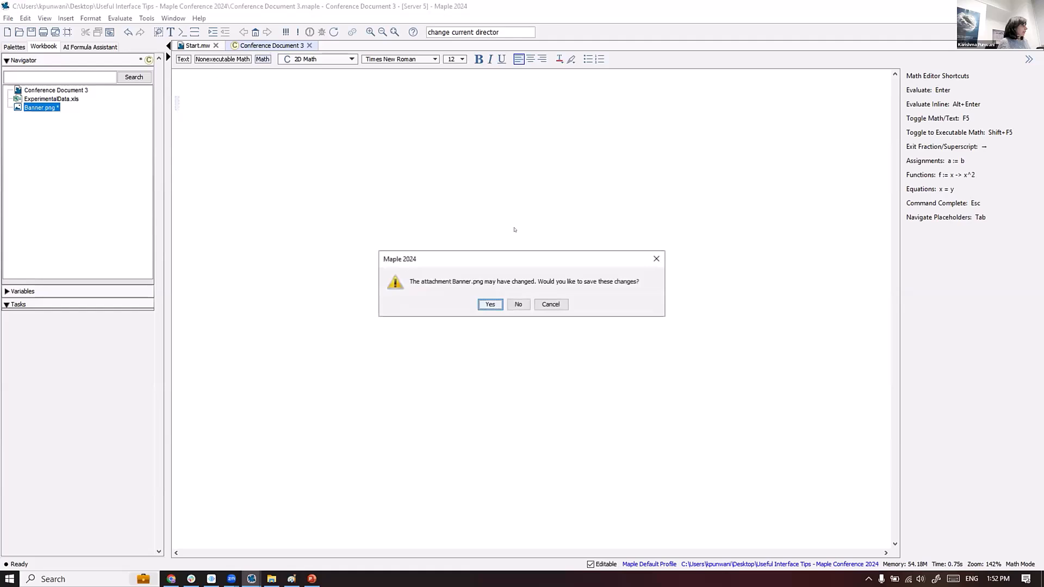
left_click(493, 304)
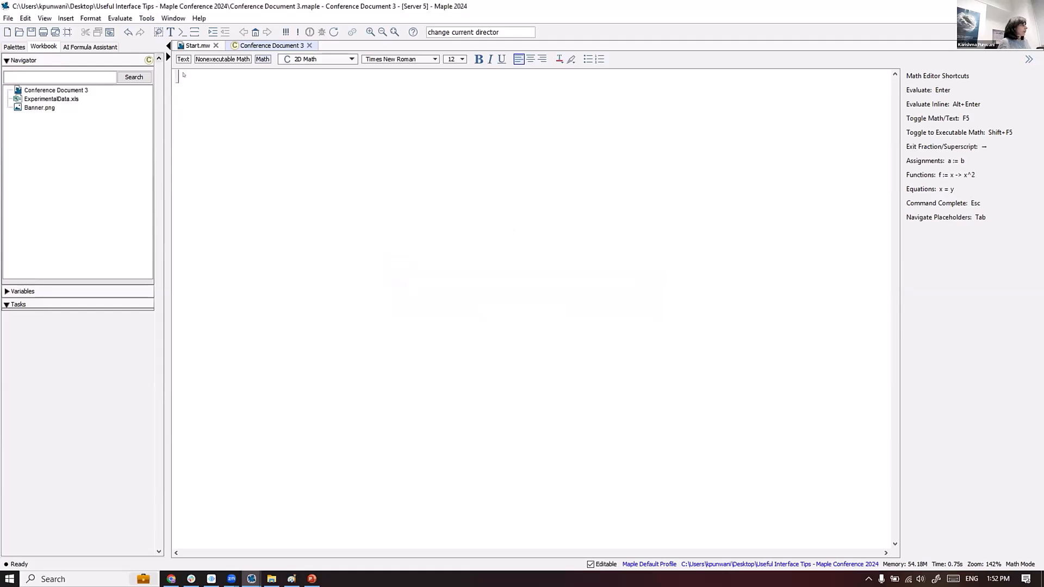
left_click(64, 18)
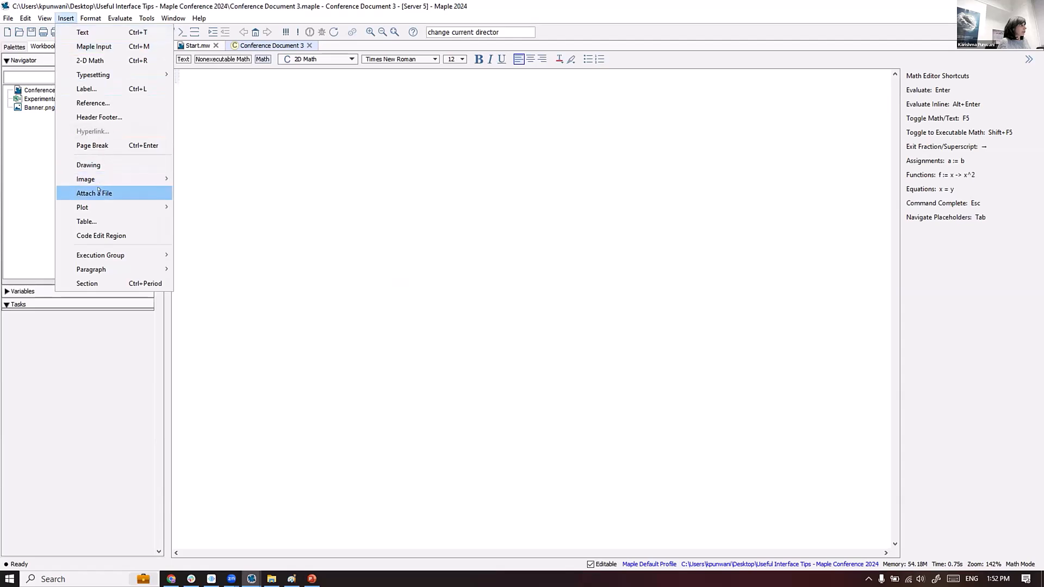
- Insert the Banner.png attachment as an image and delete the blank line above it
mouse_move(98, 178)
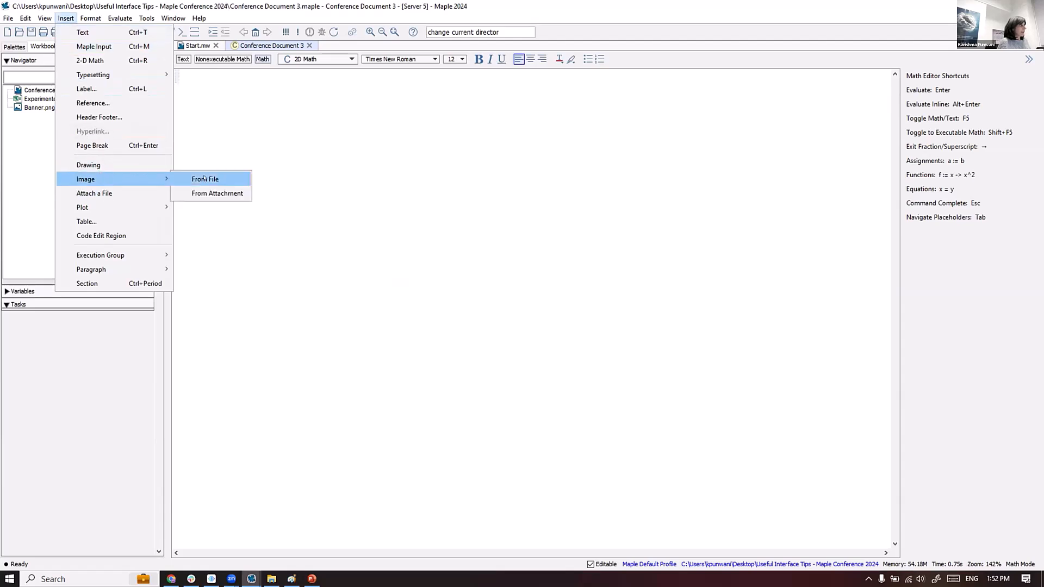
left_click(203, 194)
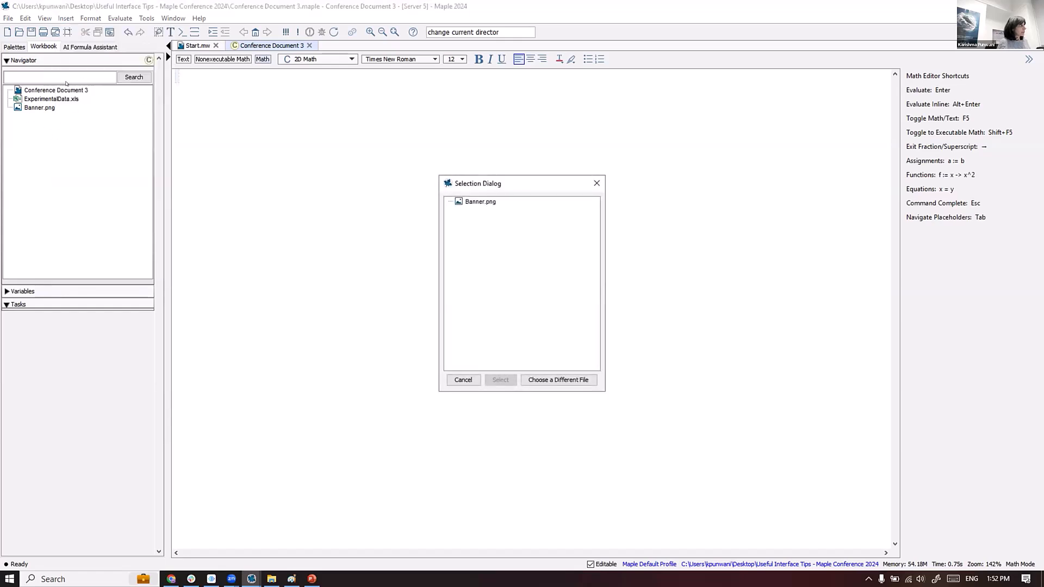
left_click(481, 199)
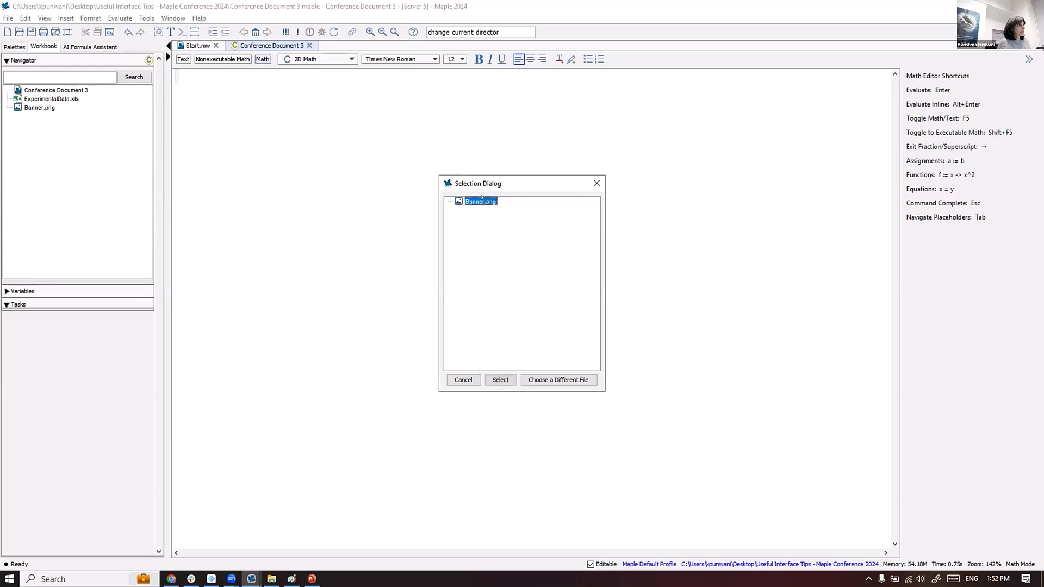
left_click(491, 380)
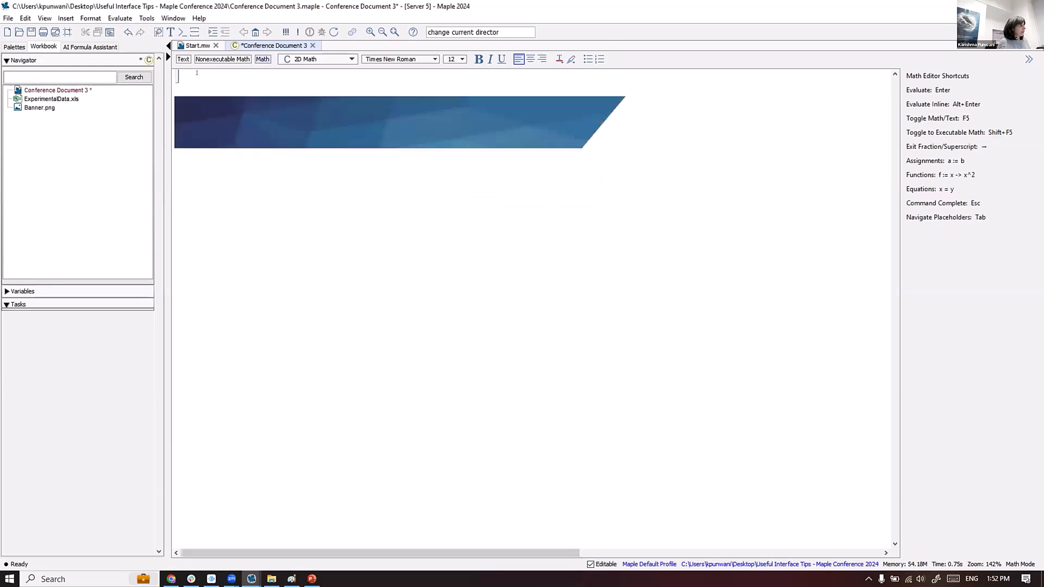
key("Delete")
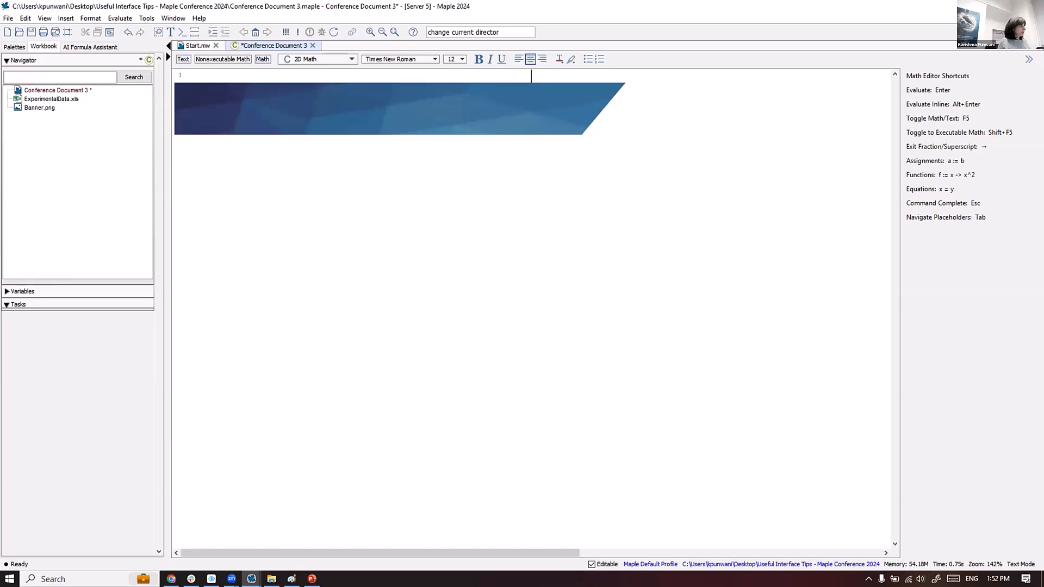
left_click(222, 108)
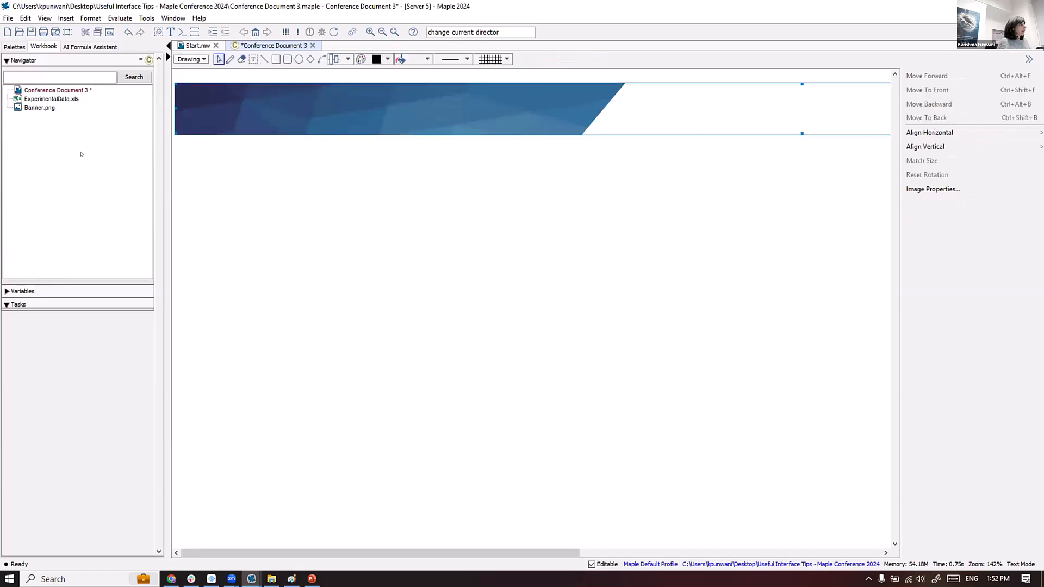
- Save the workbook and add a new document named 'Other Document'
key("ctrl+s")
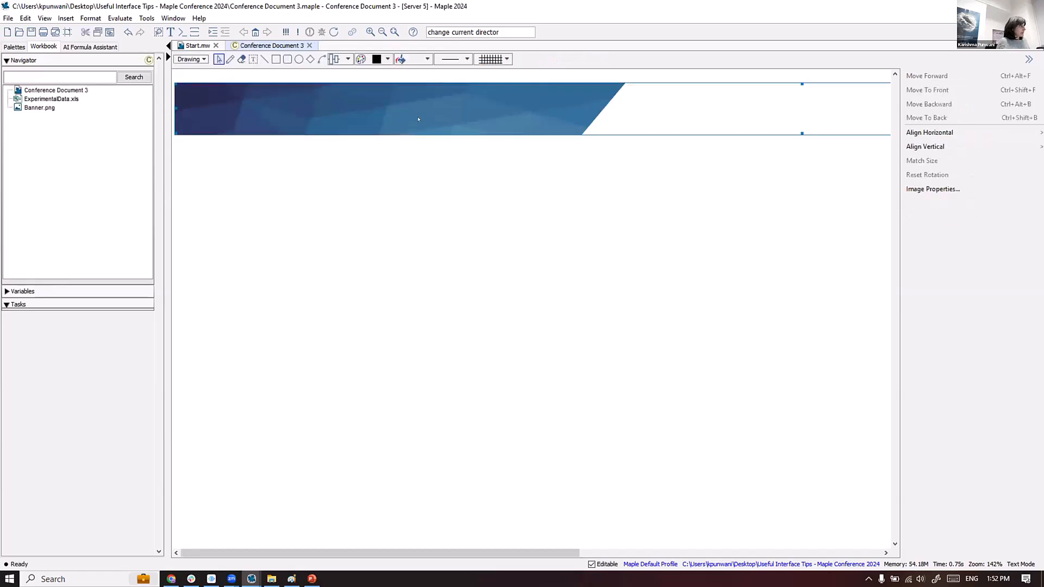
right_click(54, 125)
mouse_move(109, 181)
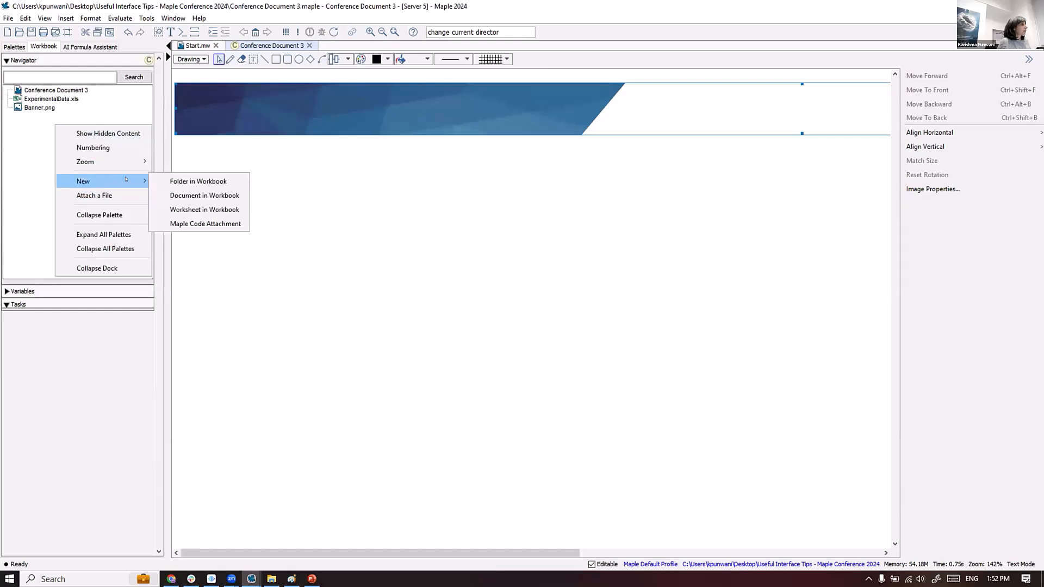
left_click(197, 195)
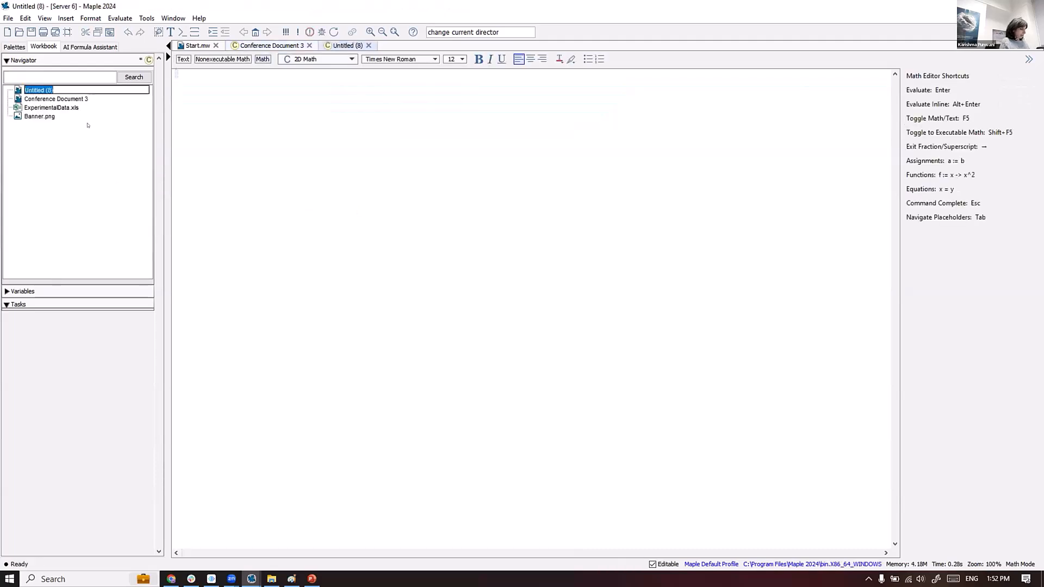
type("Other Document")
key("Return")
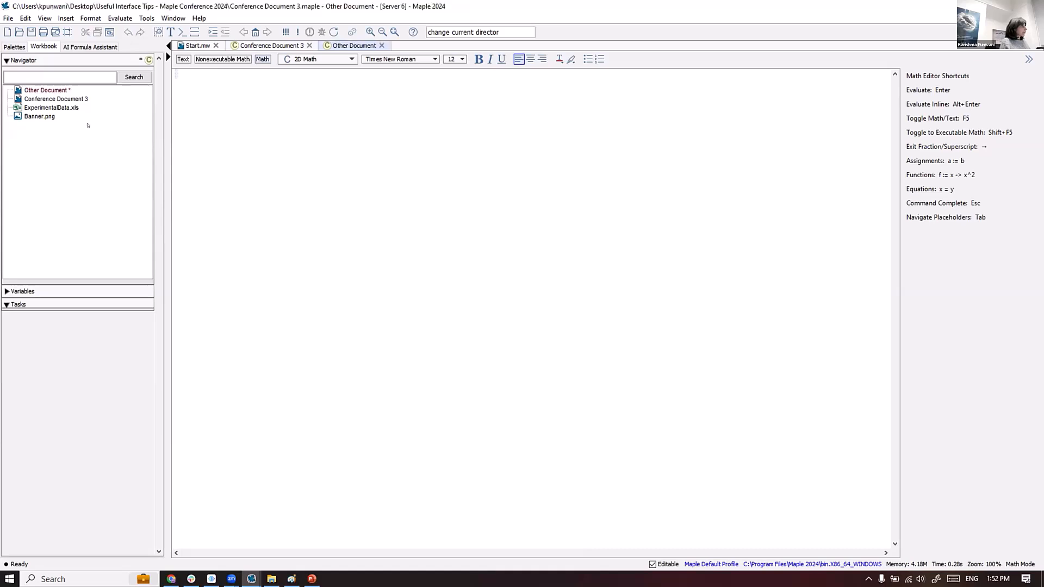
- Insert the Banner.png attachment at the top of Other Document and save the workbook
left_click(40, 90)
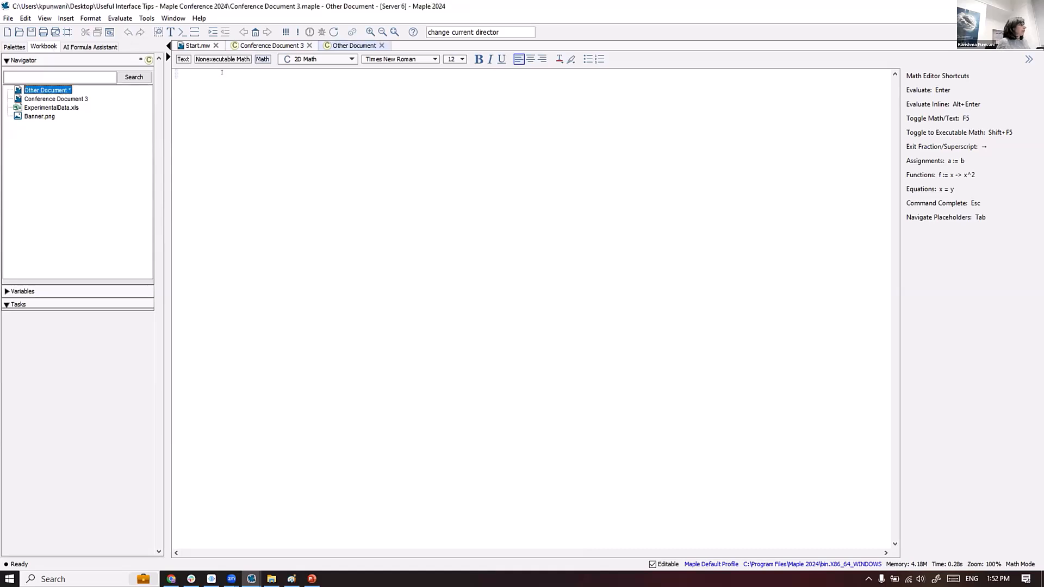
left_click(65, 19)
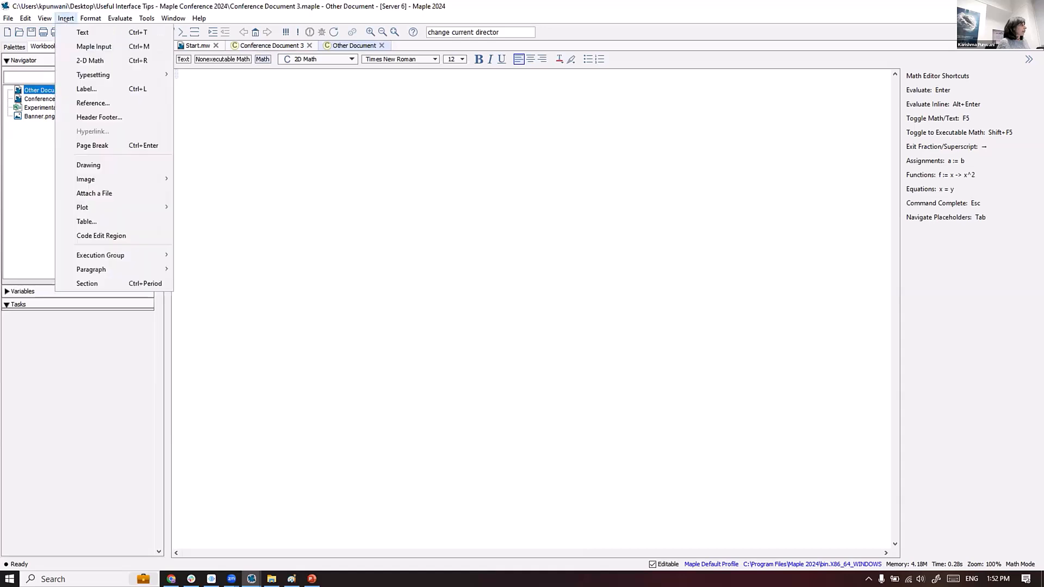
mouse_move(131, 179)
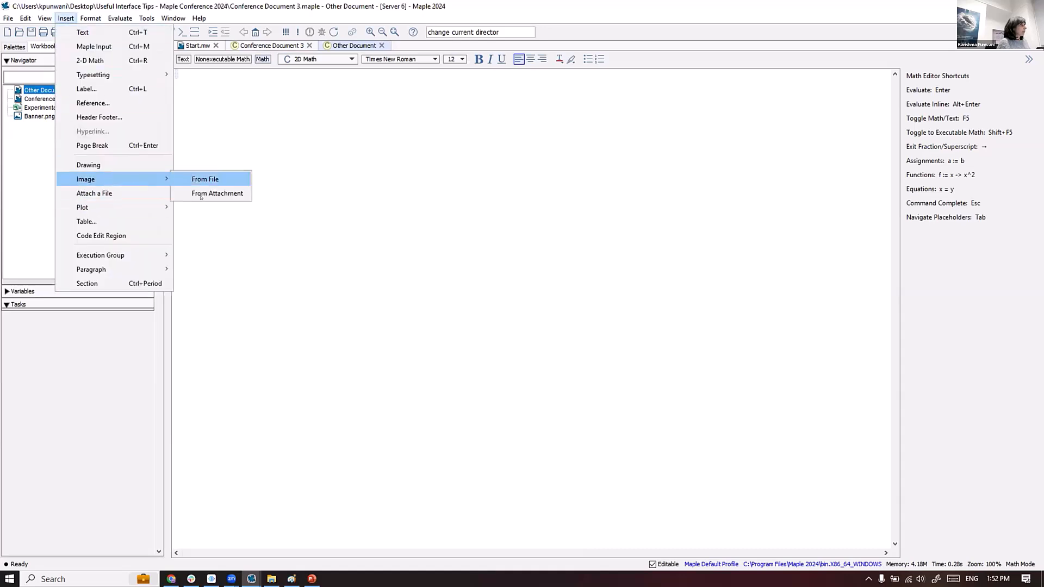
left_click(217, 193)
left_click(479, 201)
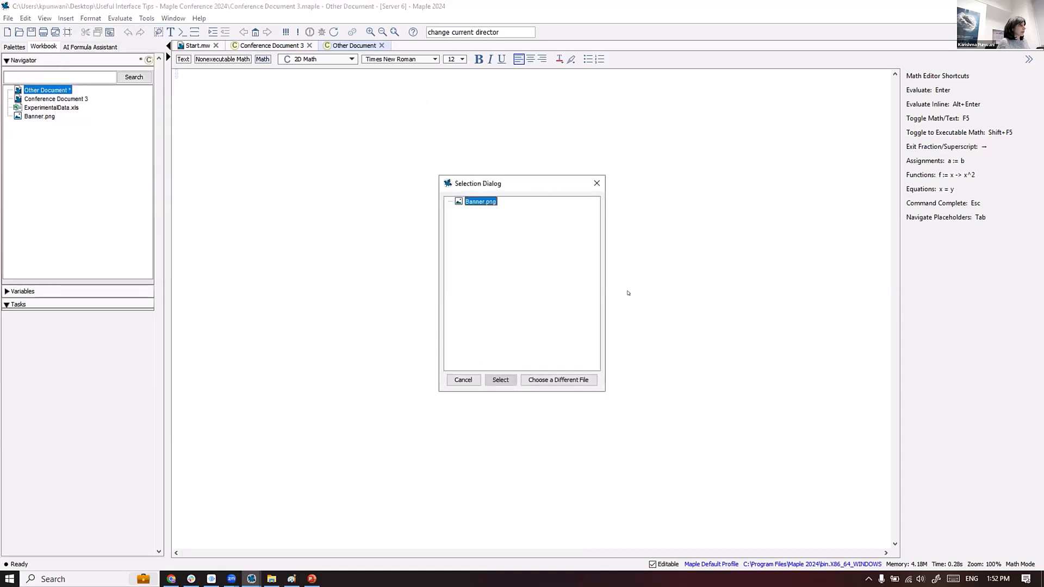
left_click(500, 379)
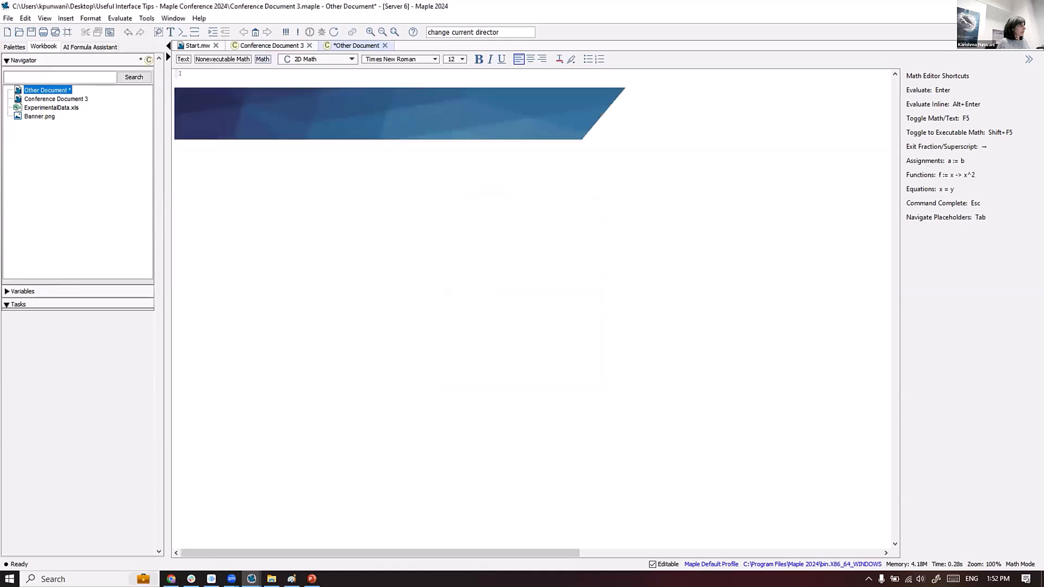
key("ctrl+Delete")
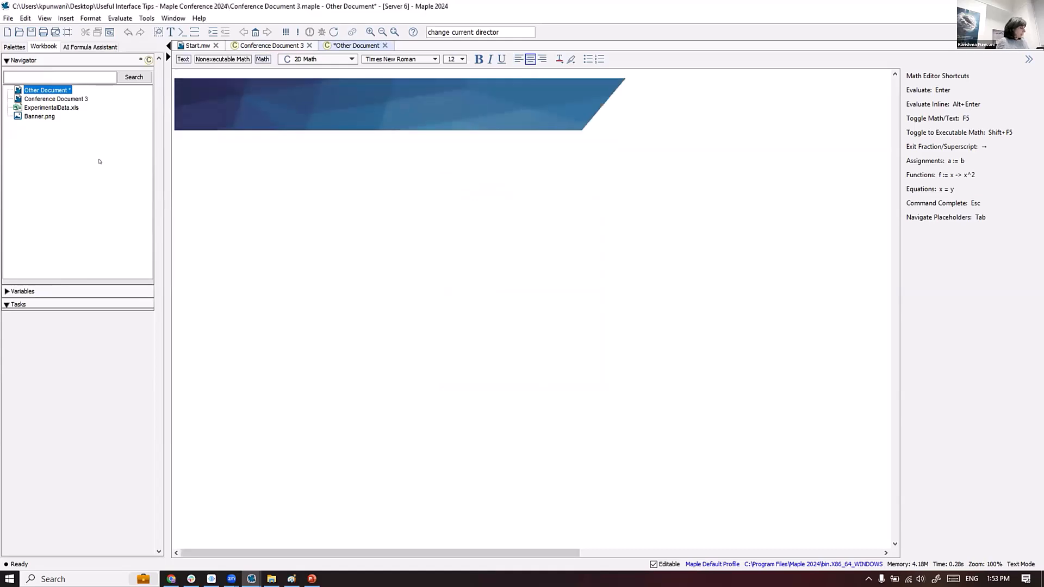
key("ctrl+s")
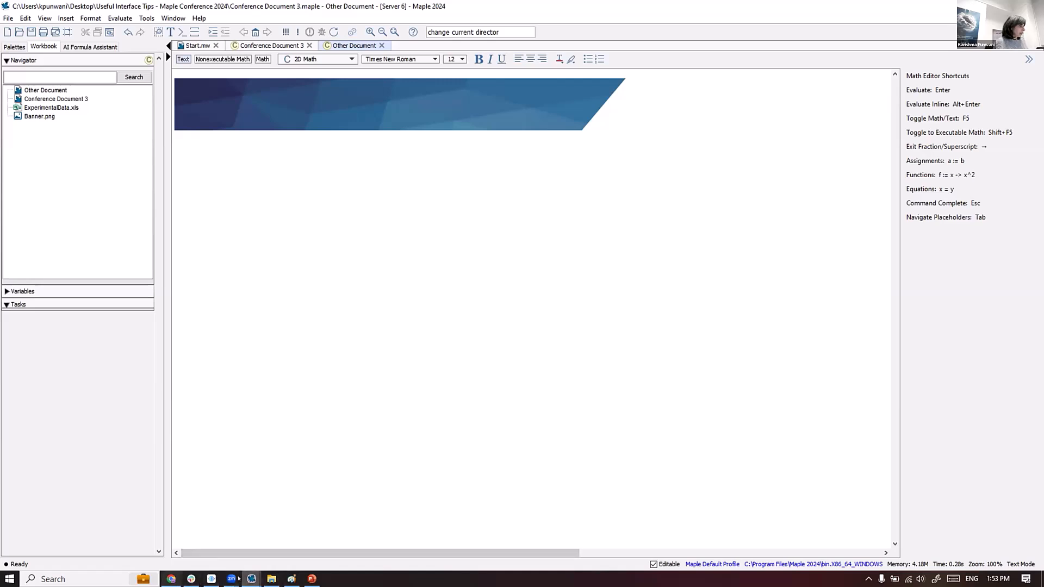
- Save the titled Banner.png from a maximized Paint window and switch back to Maple
left_click(308, 518)
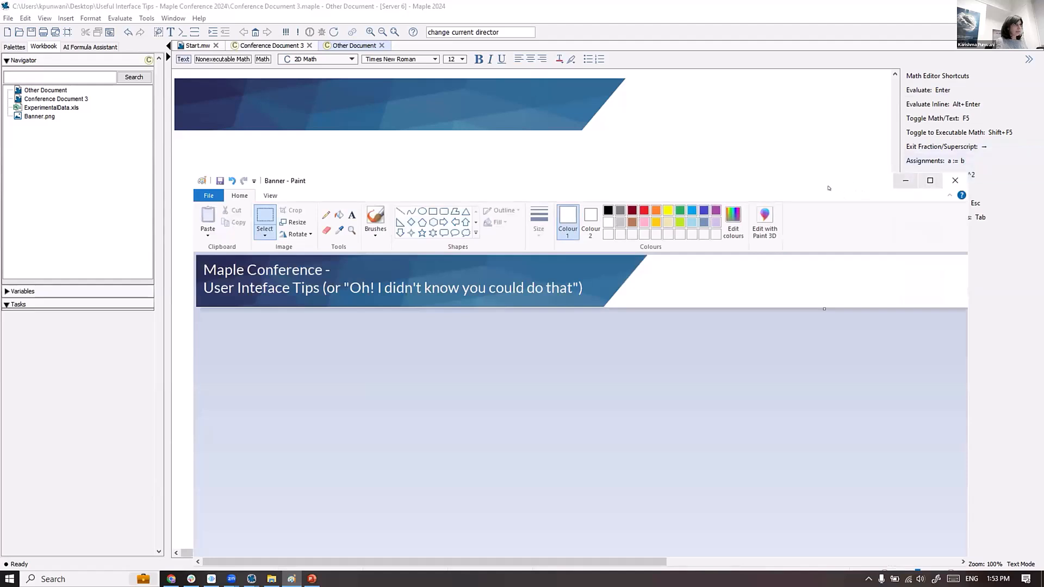
left_click_drag(923, 175, 866, 95)
left_click(874, 104)
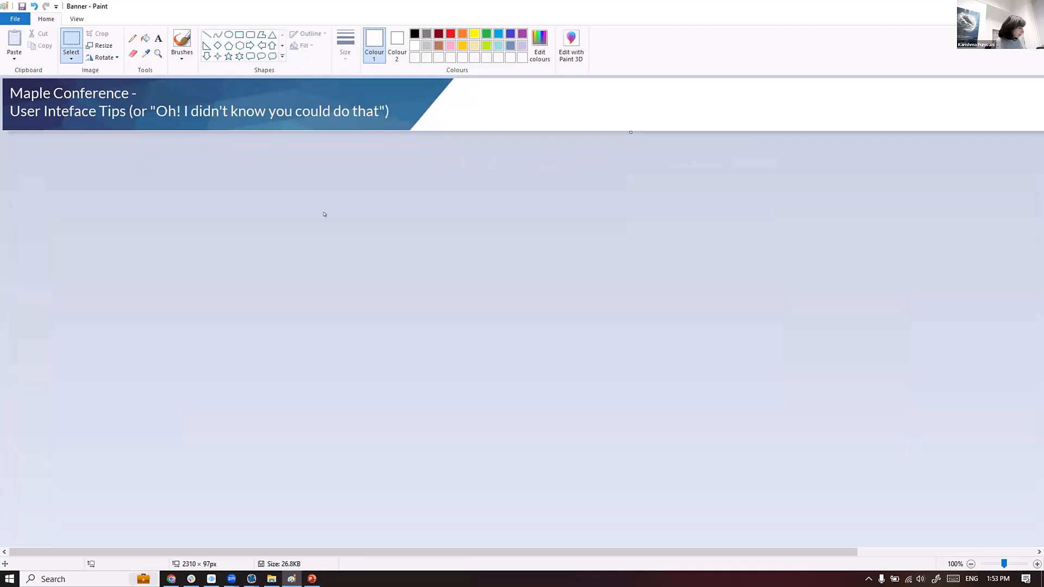
key("ctrl+s")
key("alt+Tab")
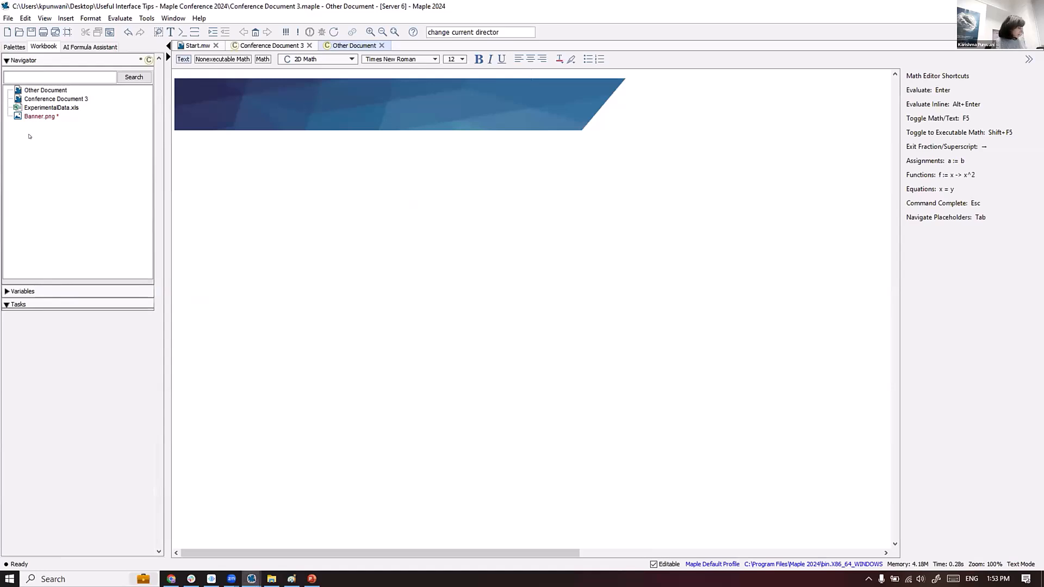
- Save the edited banner into the workbook and close both document tabs
left_click(490, 304)
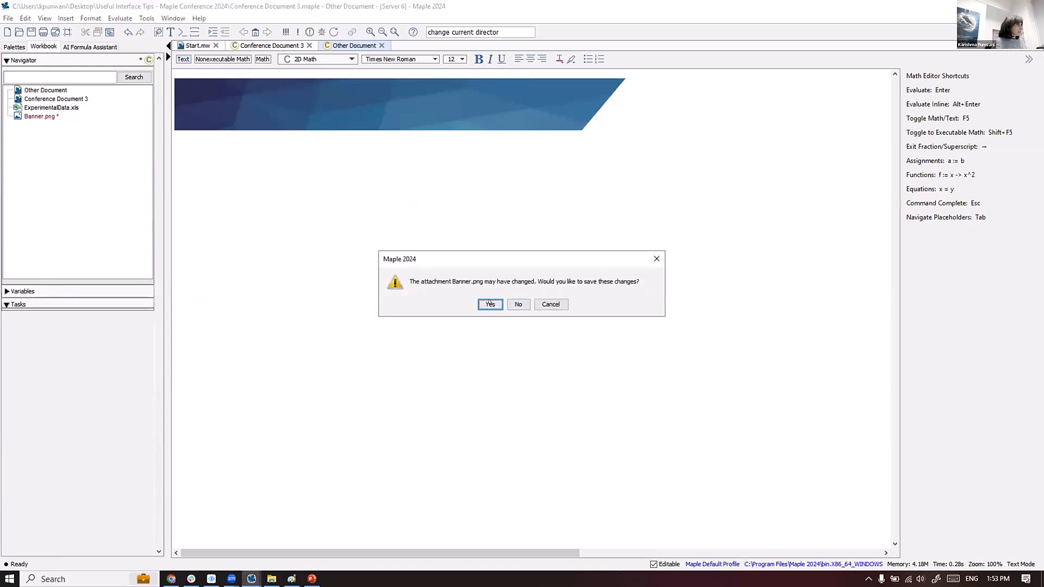
left_click(382, 45)
left_click(310, 45)
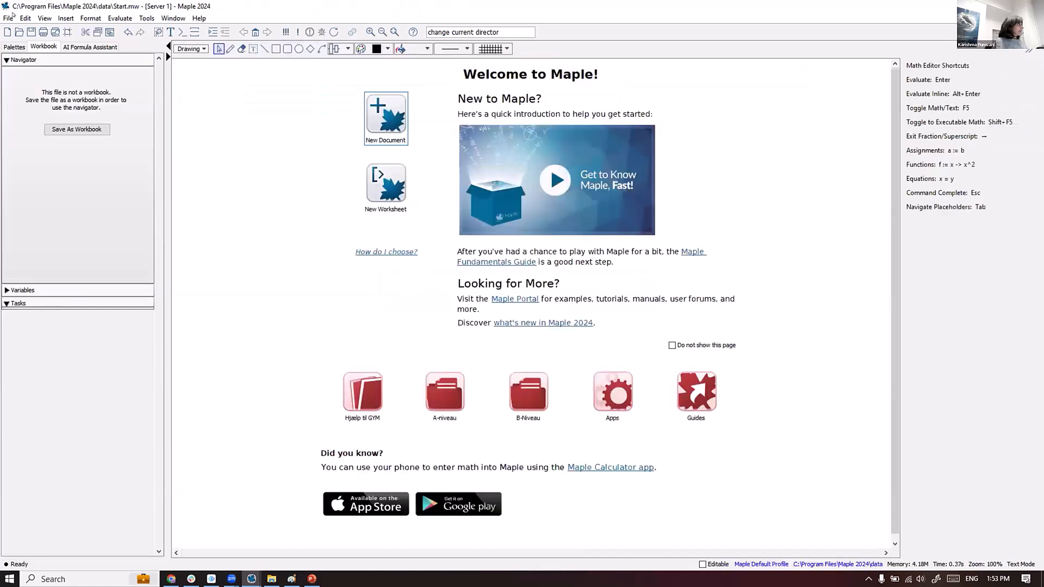
- Reopen Conference Document 3.maple from Recent Documents and open Conference Document 3 from the Navigator
left_click(8, 18)
mouse_move(48, 189)
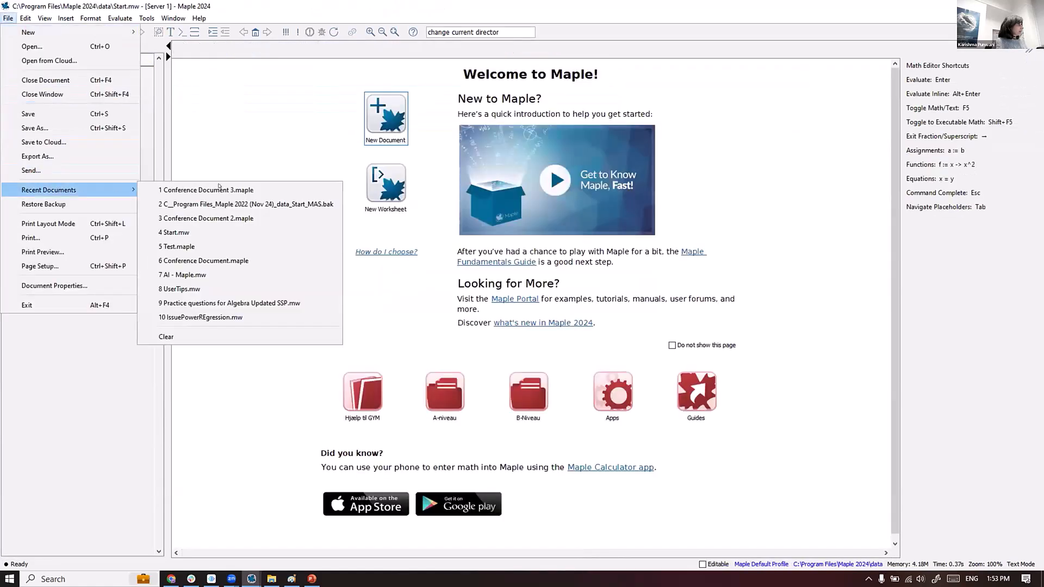
left_click(214, 188)
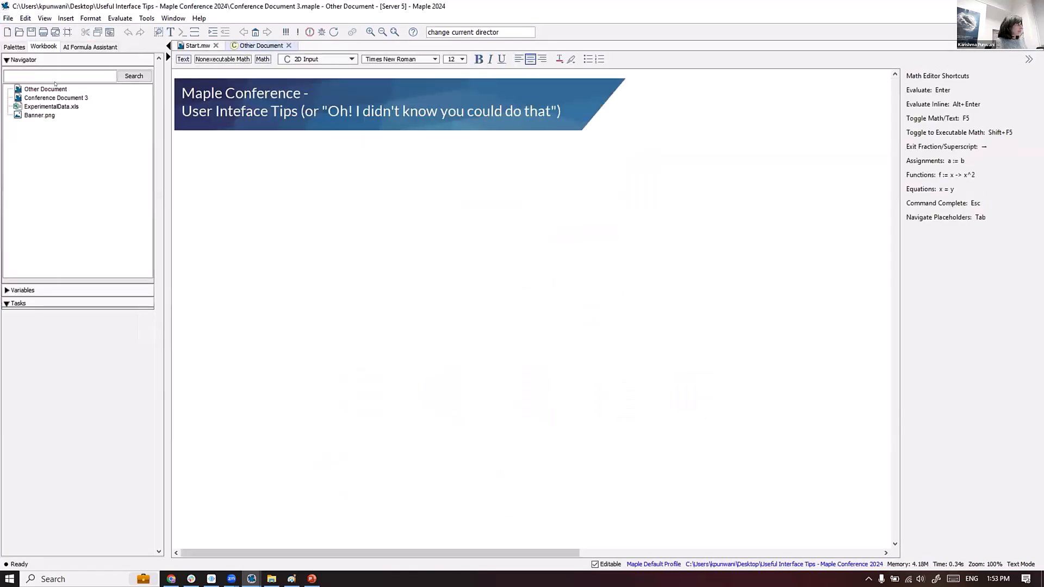
double_click(57, 98)
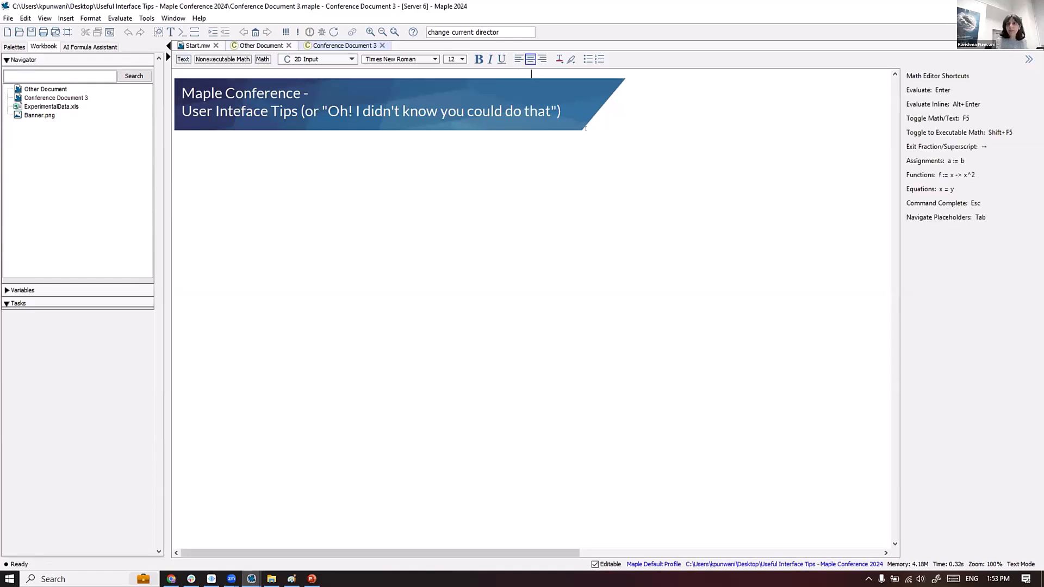
- Below the banner, run ExcelTools:-Import("this://ExperimentalData.xls") to get an 11 × 7 Matrix
left_click(178, 144)
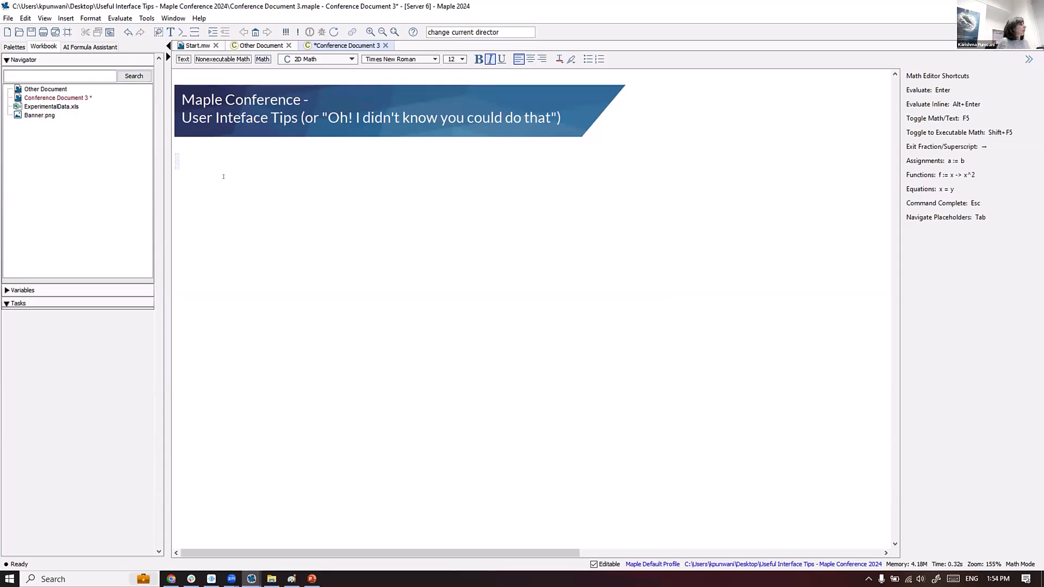
type("Exc")
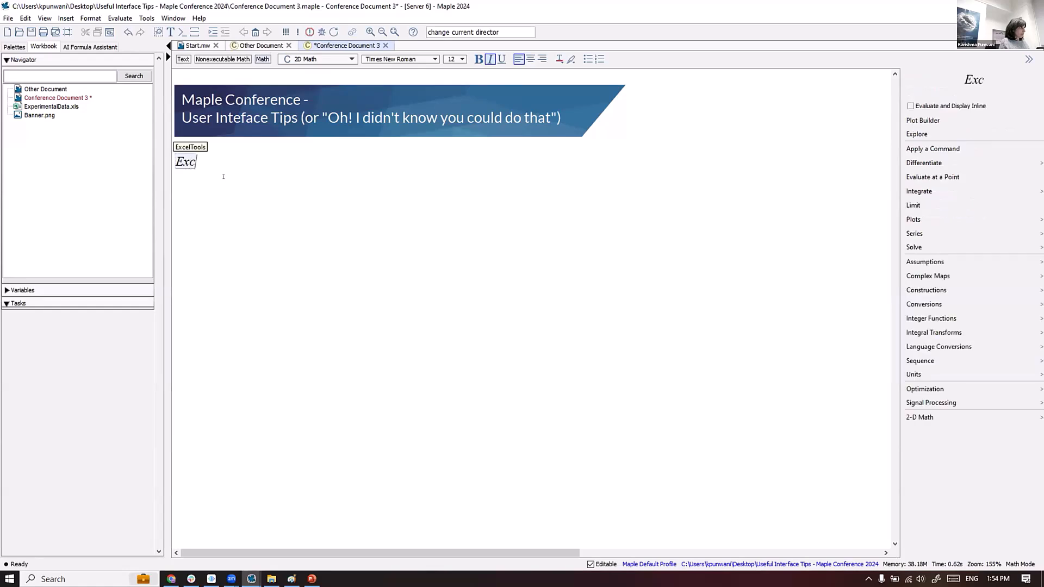
type("el")
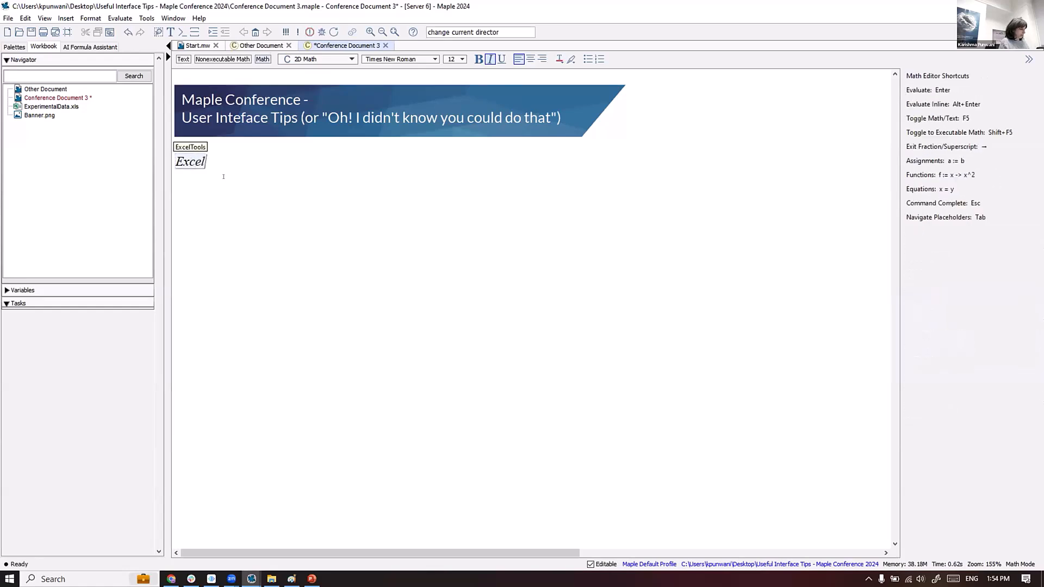
type("Tools:-")
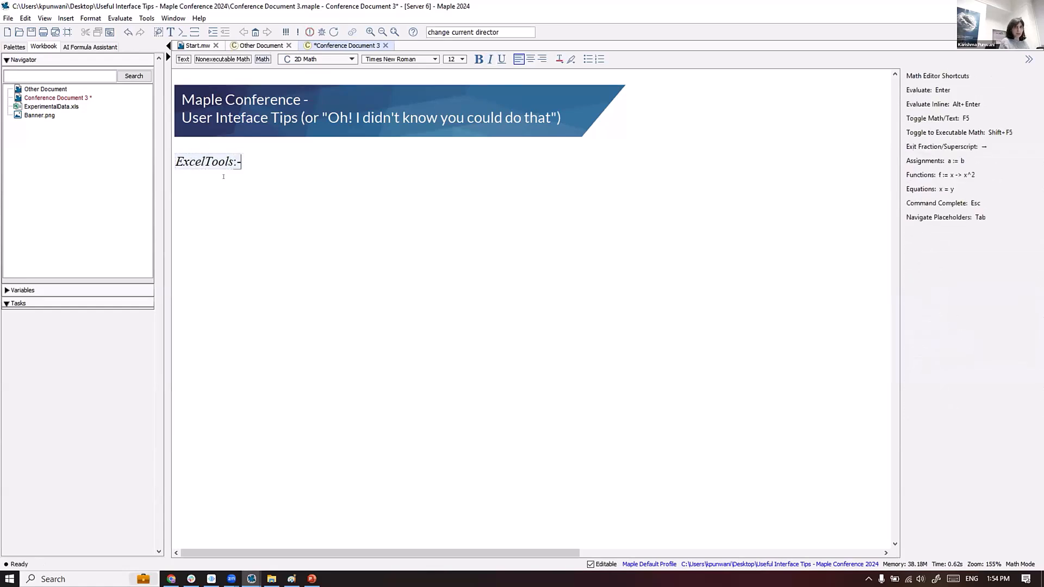
type("Import")
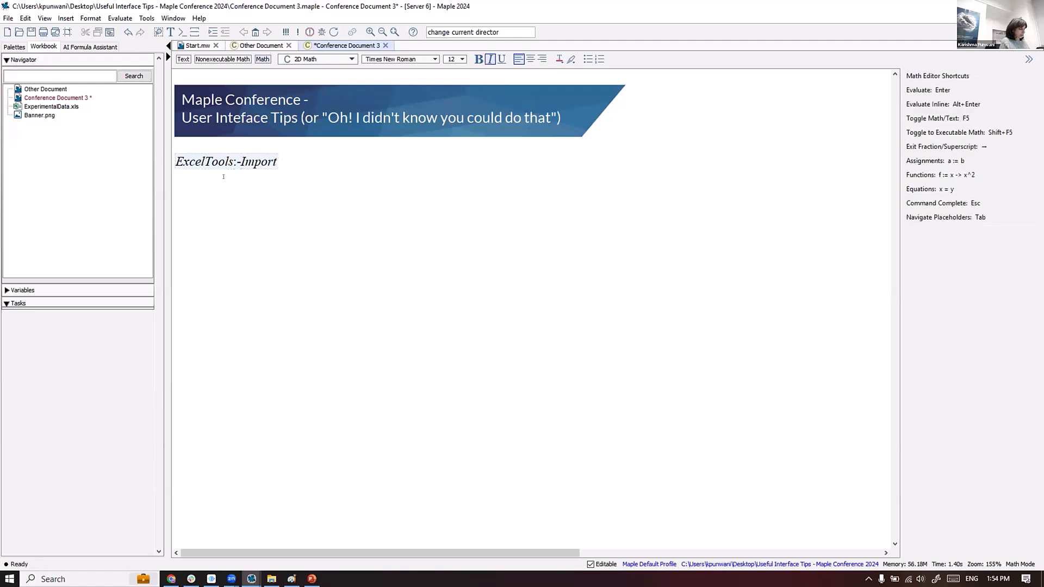
type("(")
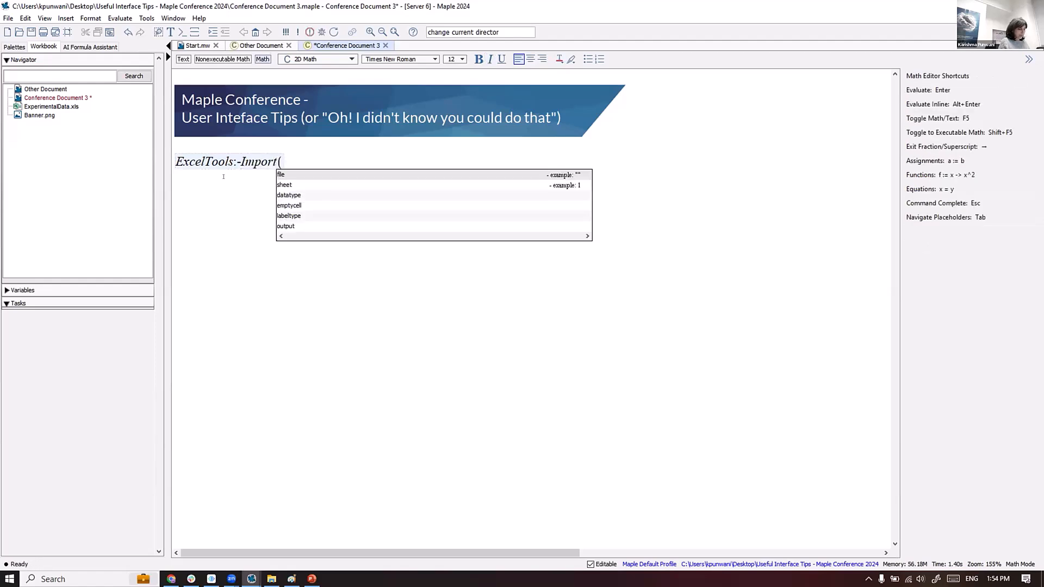
type(":")
key("BackSpace")
type(":")
key("BackSpace")
type("\"")
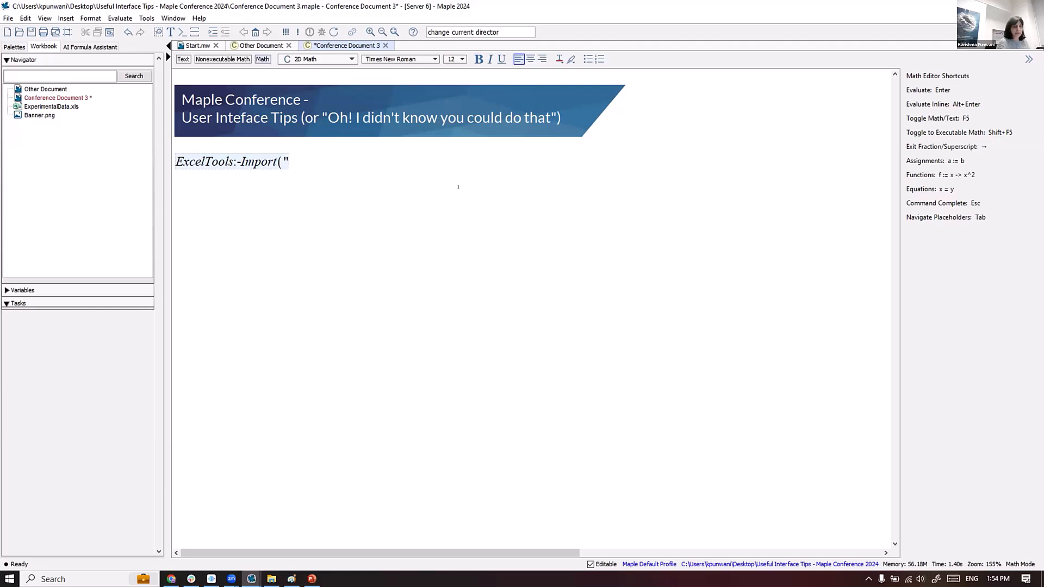
type("this")
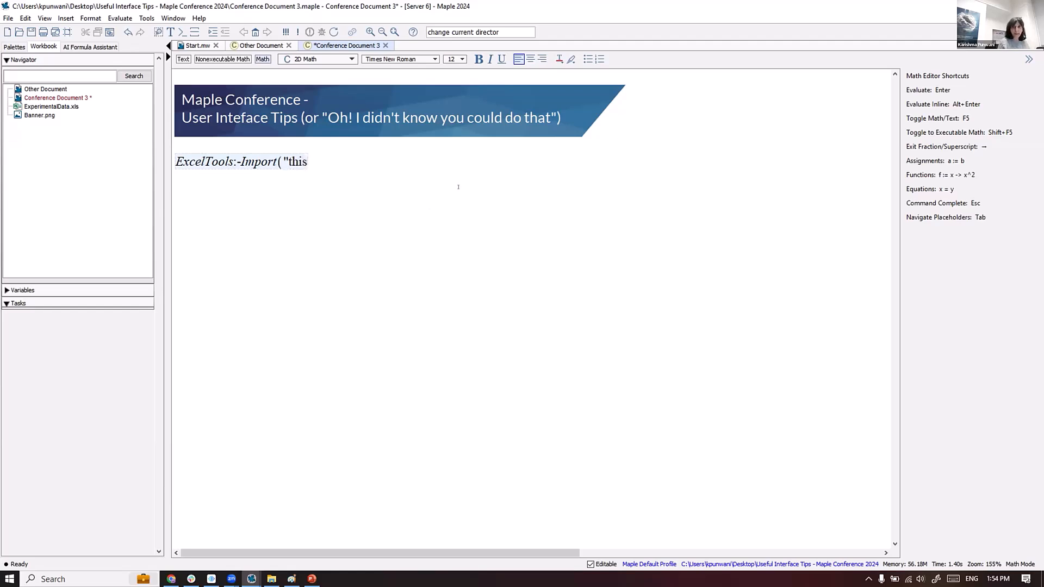
type("://Ex")
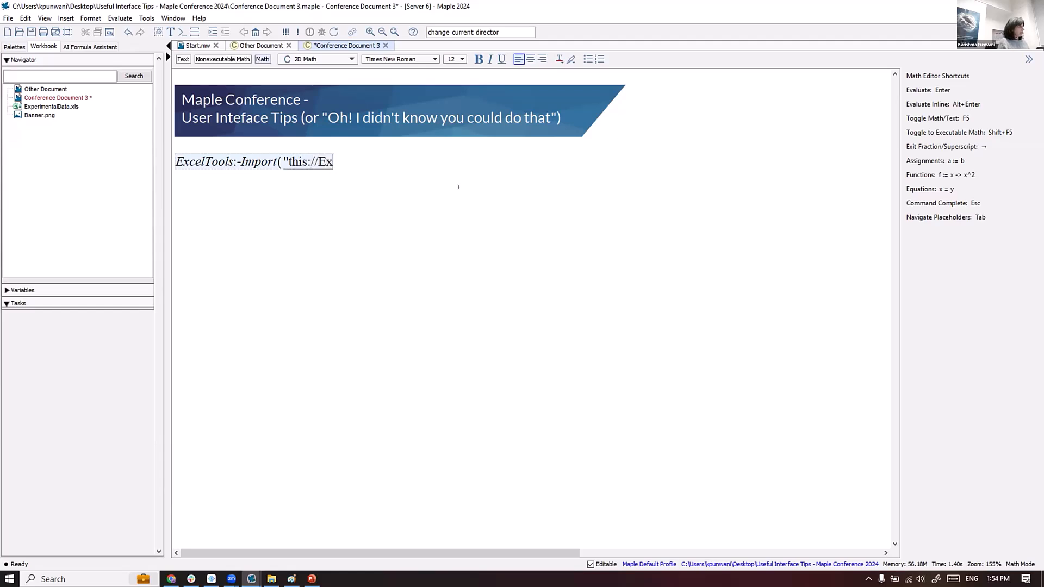
type("perimenta")
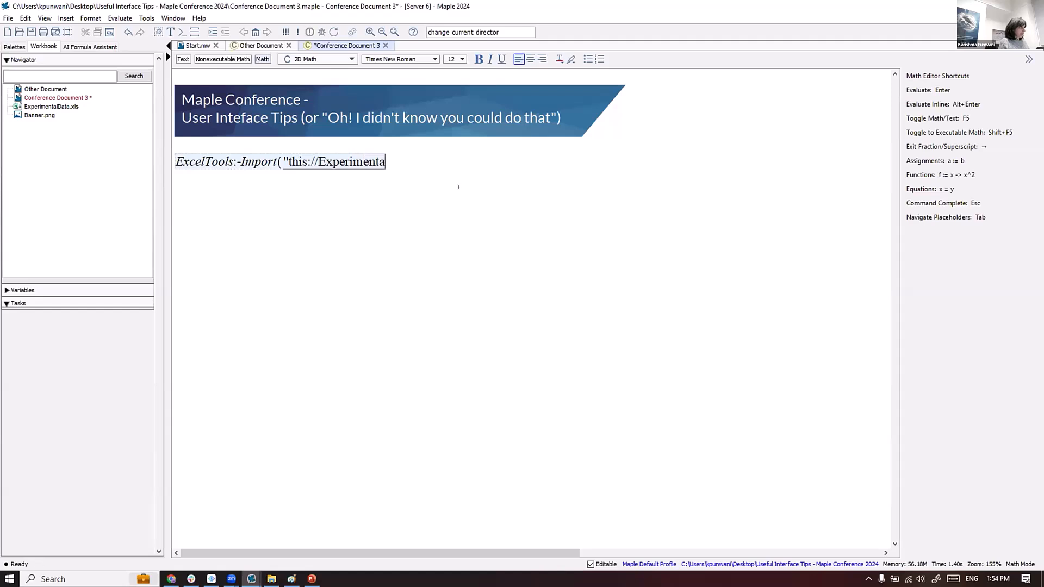
type("lData")
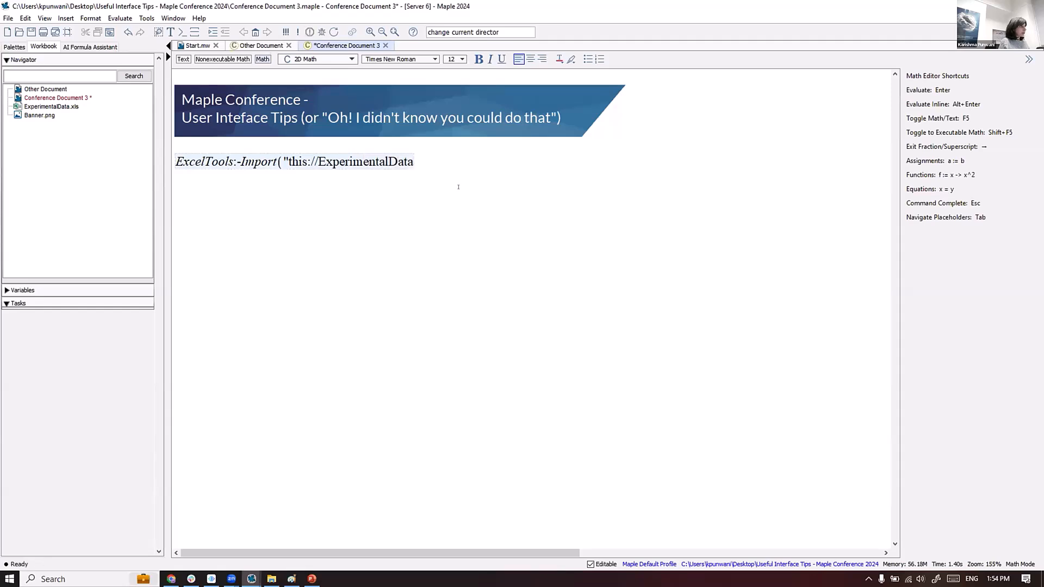
type(".xls\"")
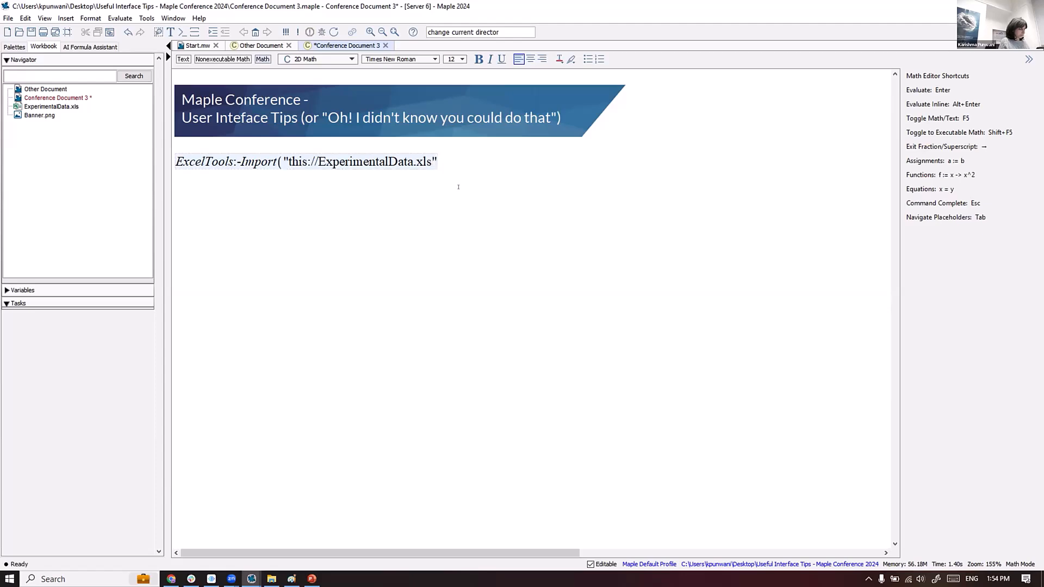
type(")")
key("Return")
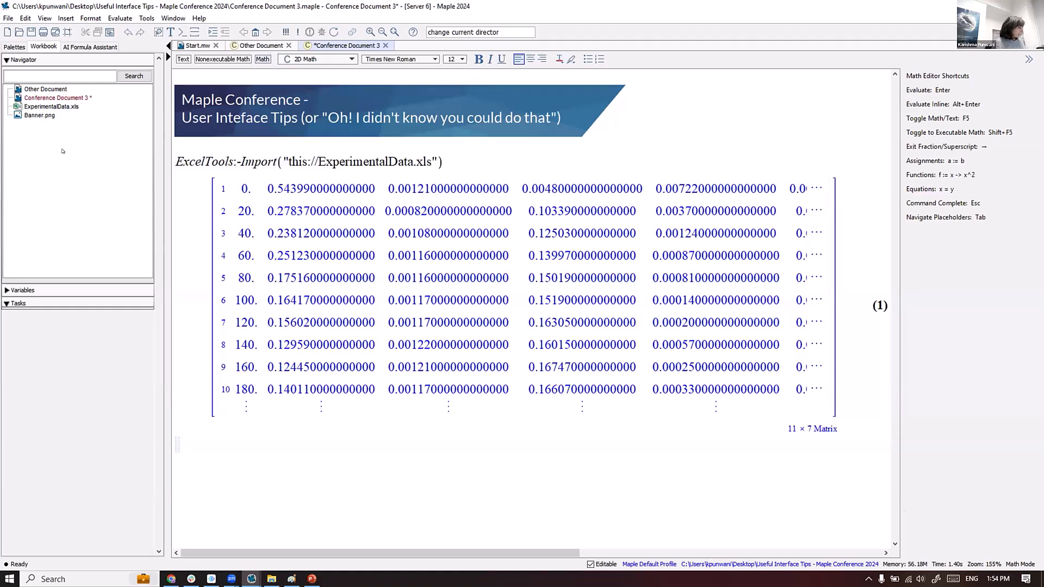
- Save the workbook and expand the Variables section in the Navigator
key("ctrl+s")
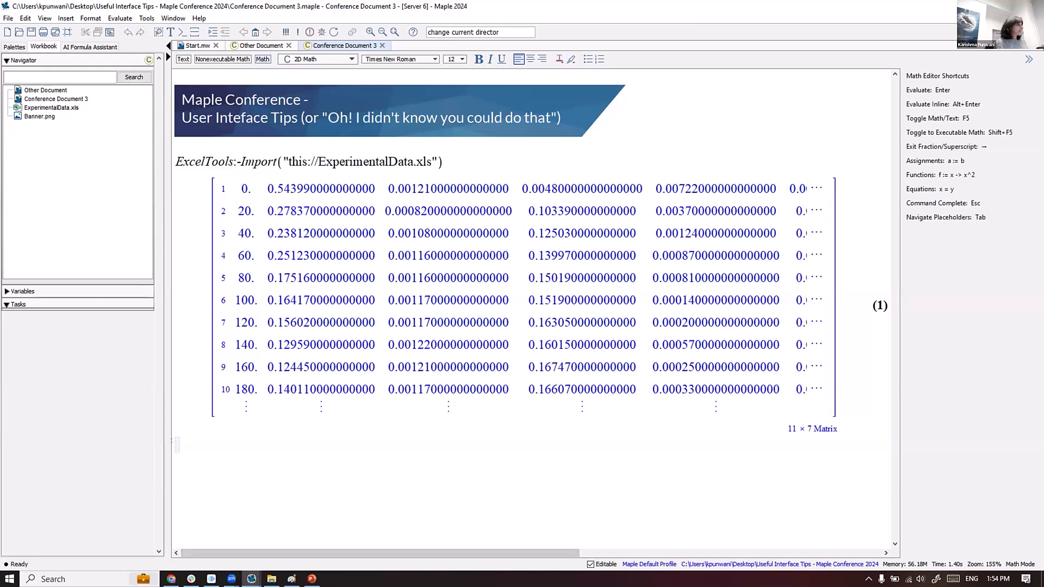
left_click(6, 292)
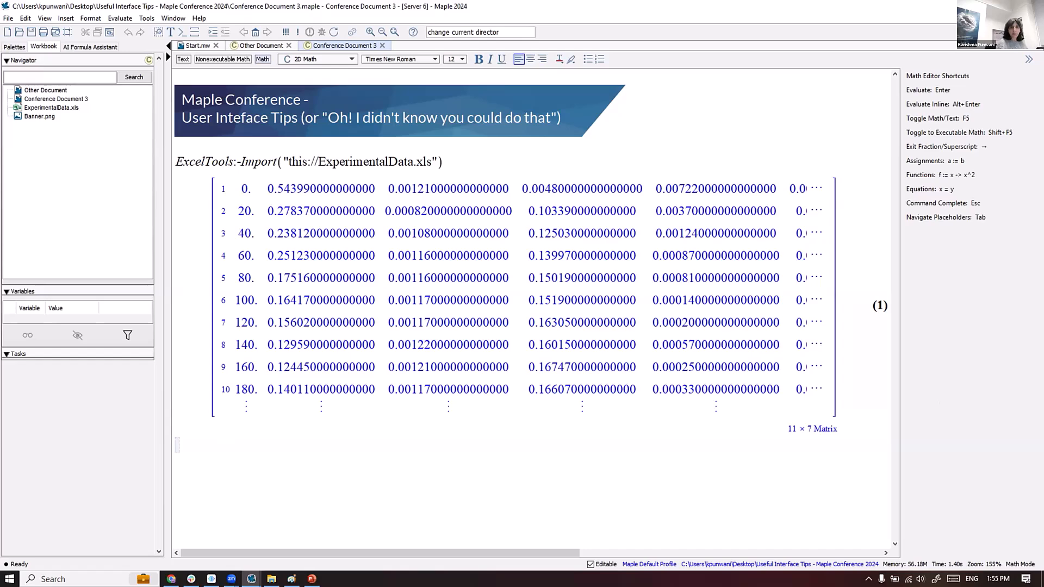
- Store the imported matrix in a, then define x := LinearAlgebra:-Column(a, 1): with output suppressed
left_click(172, 161)
type("a:=")
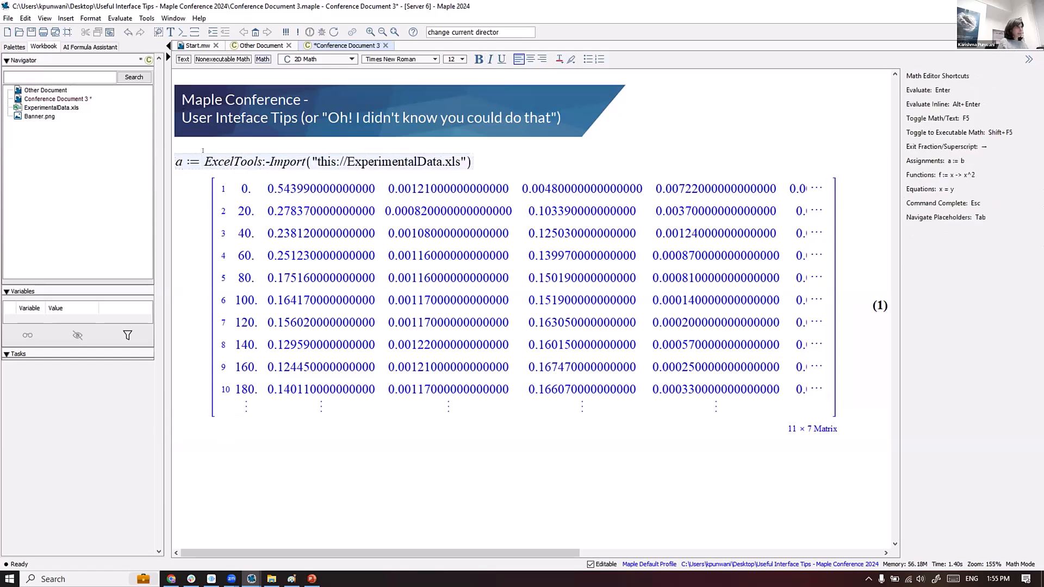
key("Return")
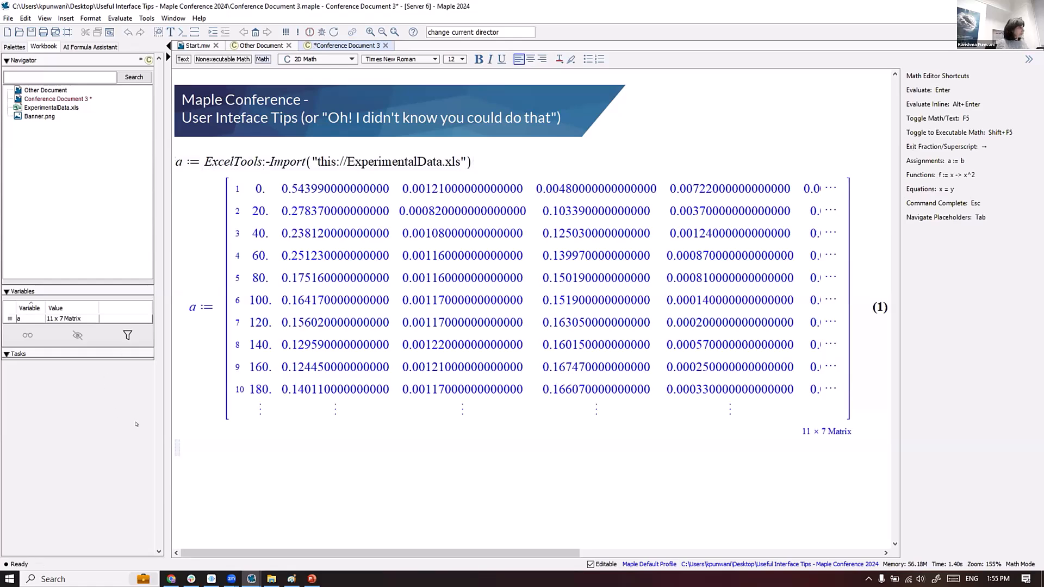
type("x:=")
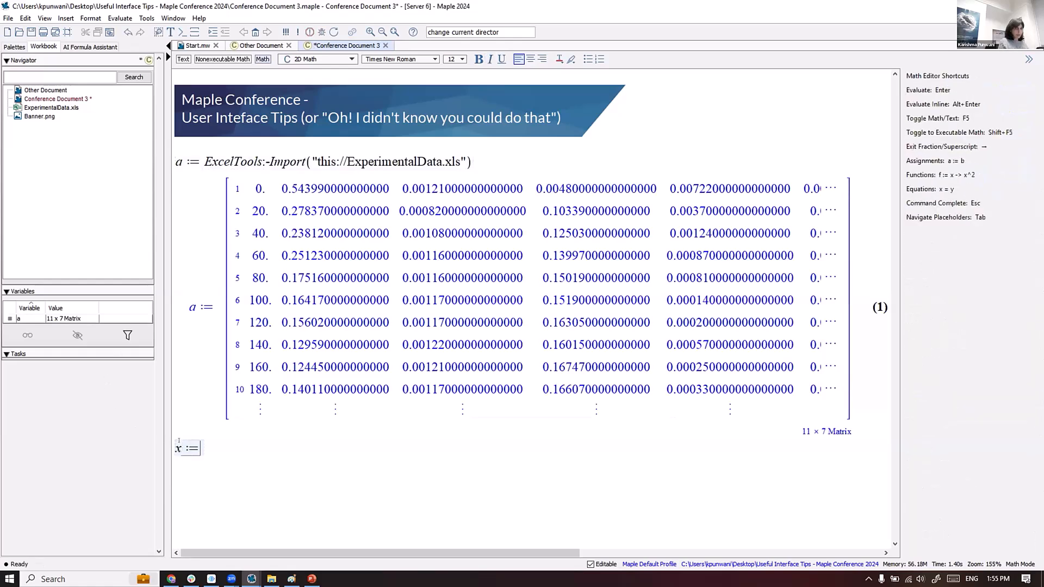
type("inearAl")
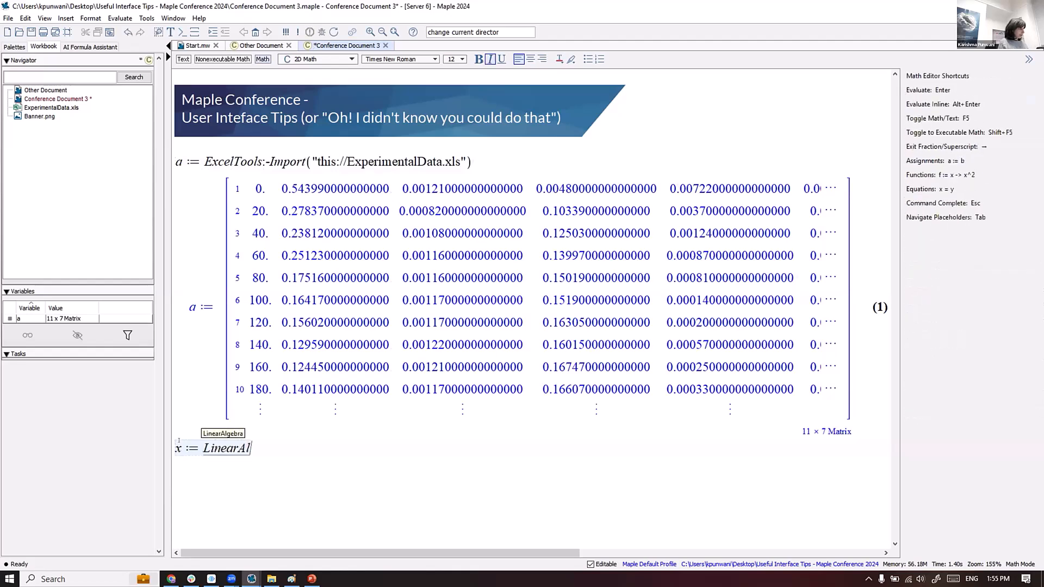
key("Return")
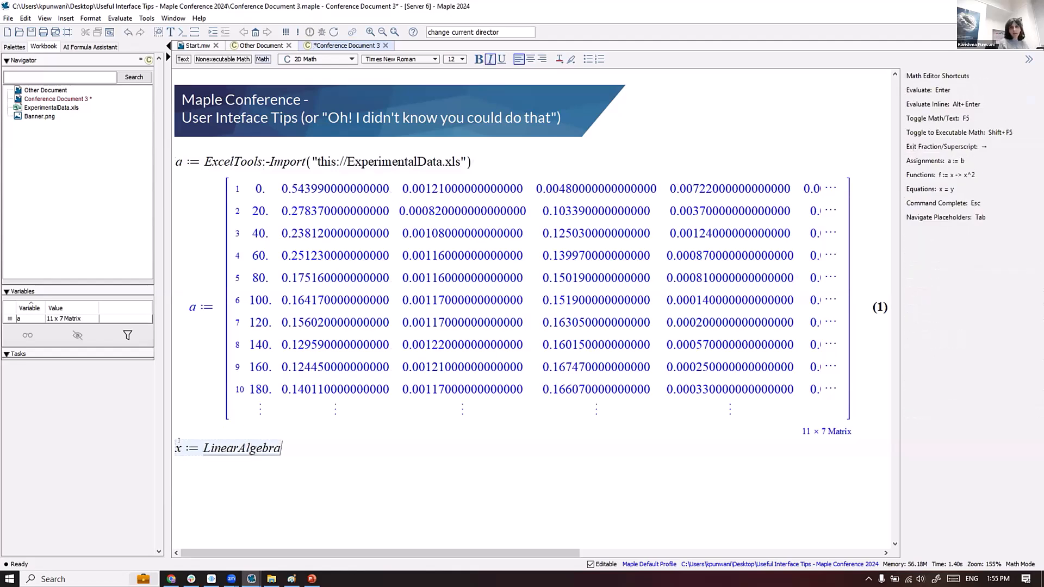
type(":-Colu")
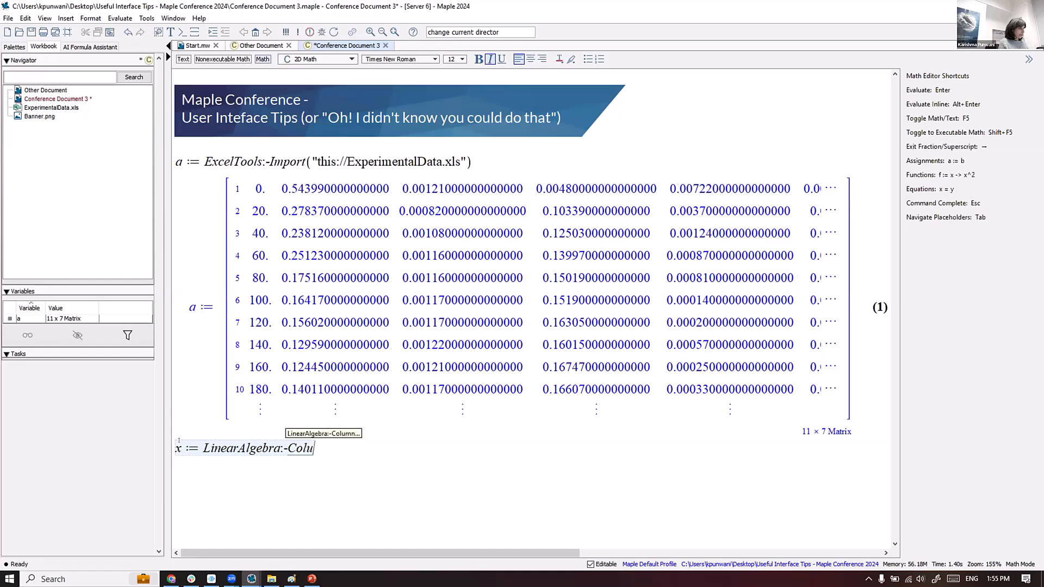
key("Return")
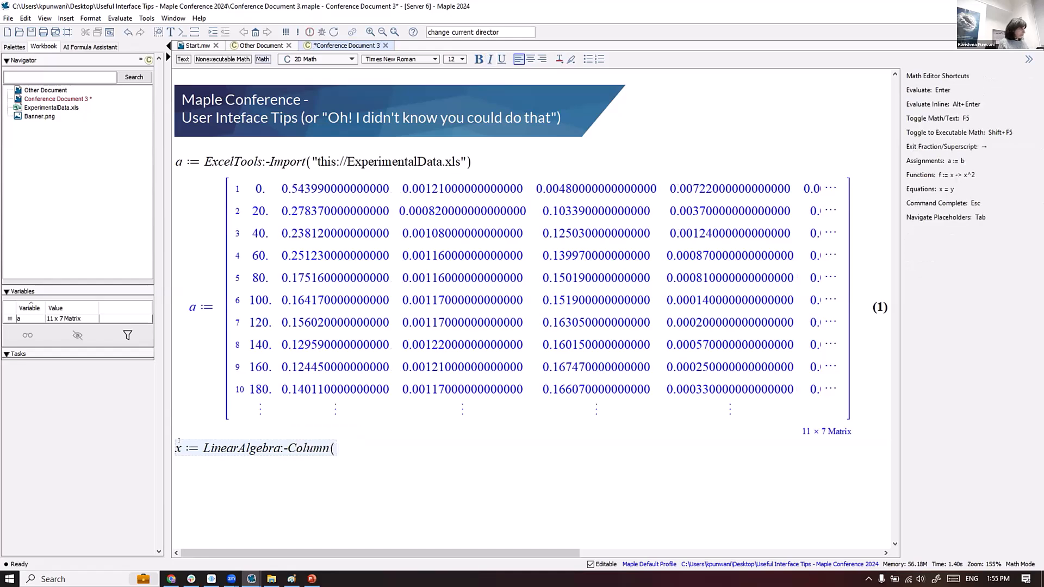
type("a, 1) ")
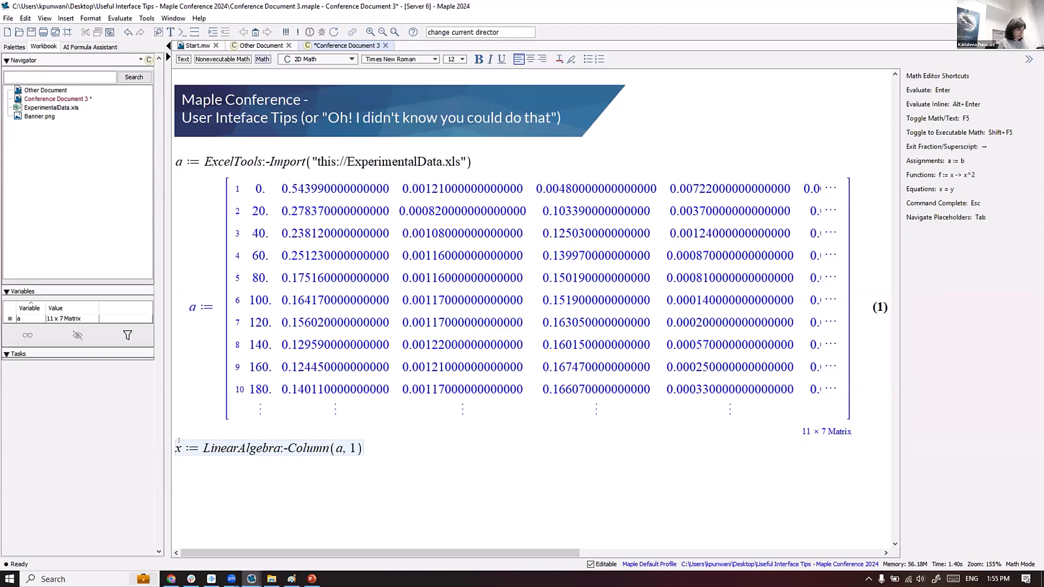
type(":")
key("Return")
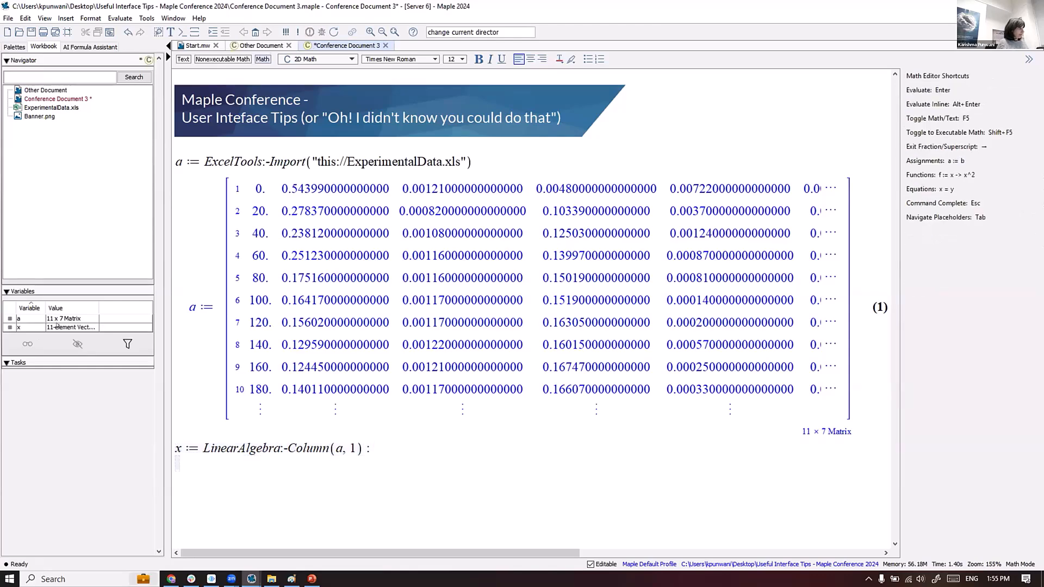
- Define y := LinearAlgebra:-Column(a, 2): with output suppressed
type("y := Linear")
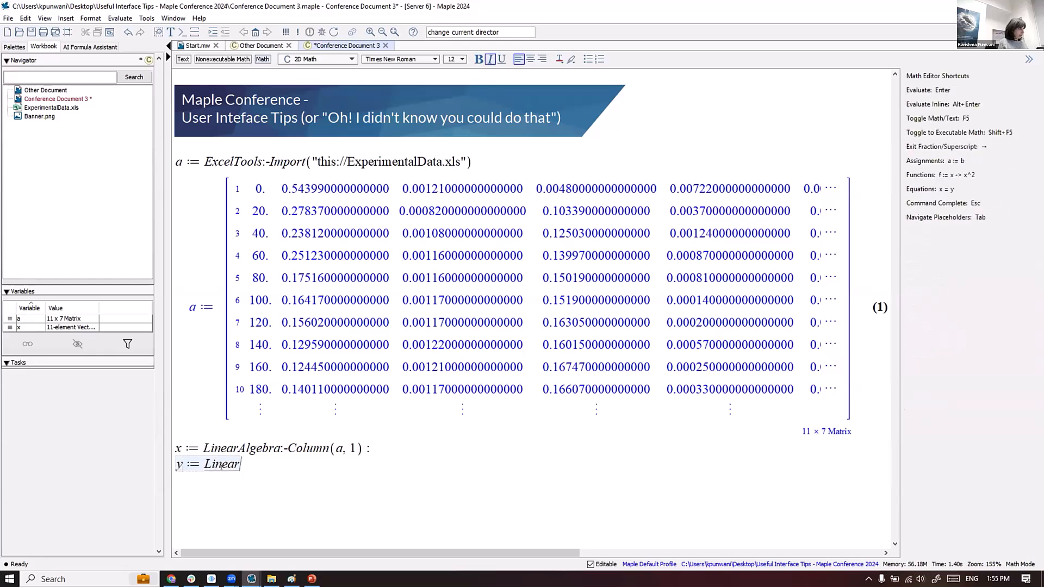
key("Escape")
key("Return")
type(":")
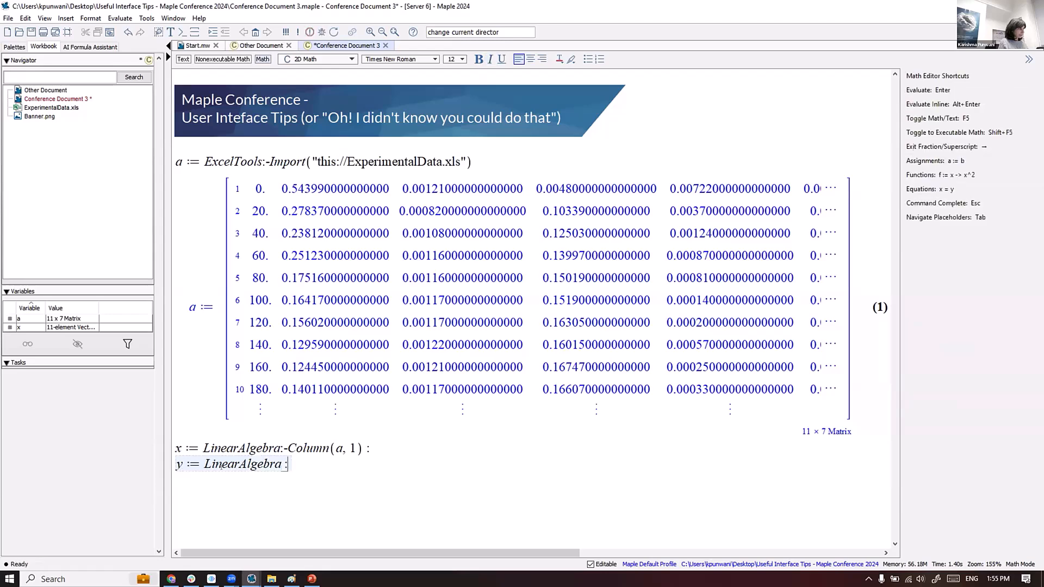
type("-Col")
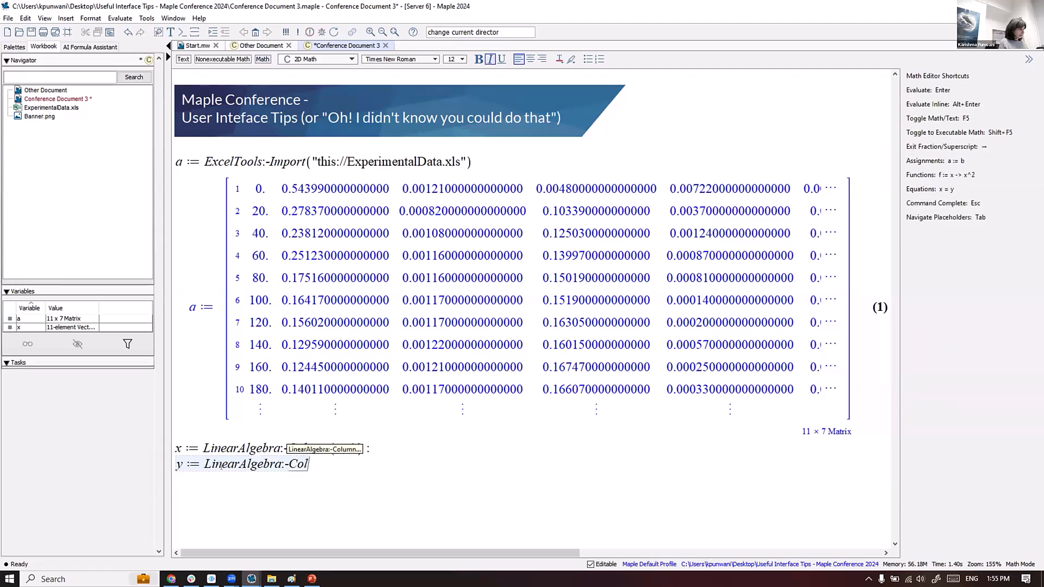
type("umn(a")
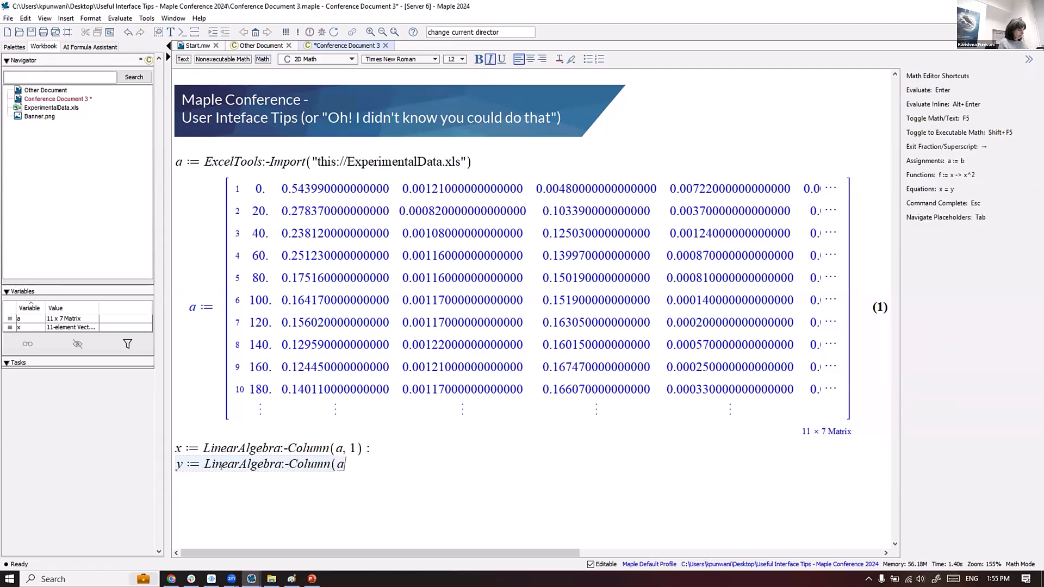
type(", 2) :")
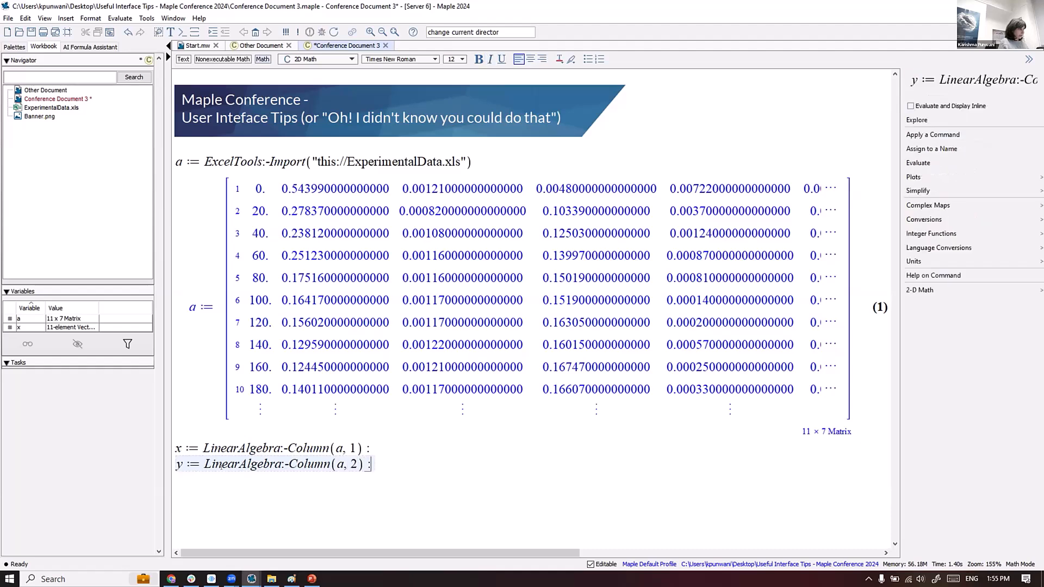
key("Return")
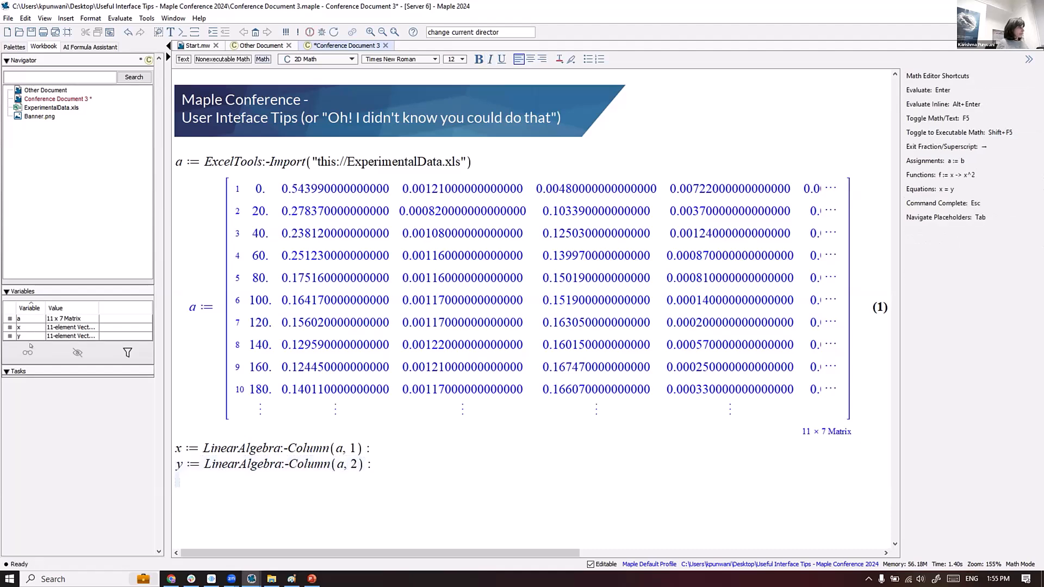
- Save the x and y Vectors to the workbook from the Variables panel's context menu
left_click(110, 326)
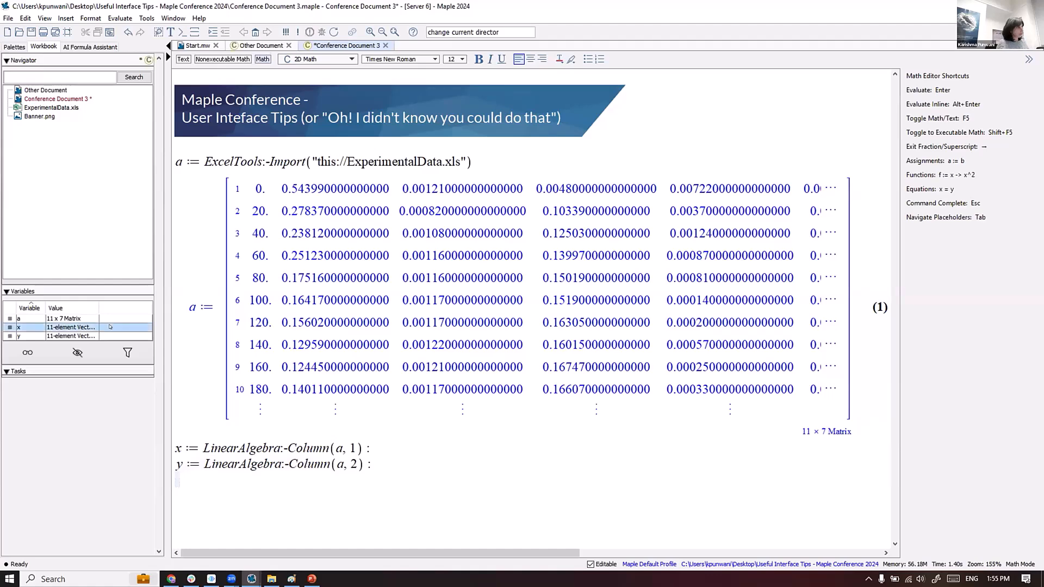
right_click(110, 327)
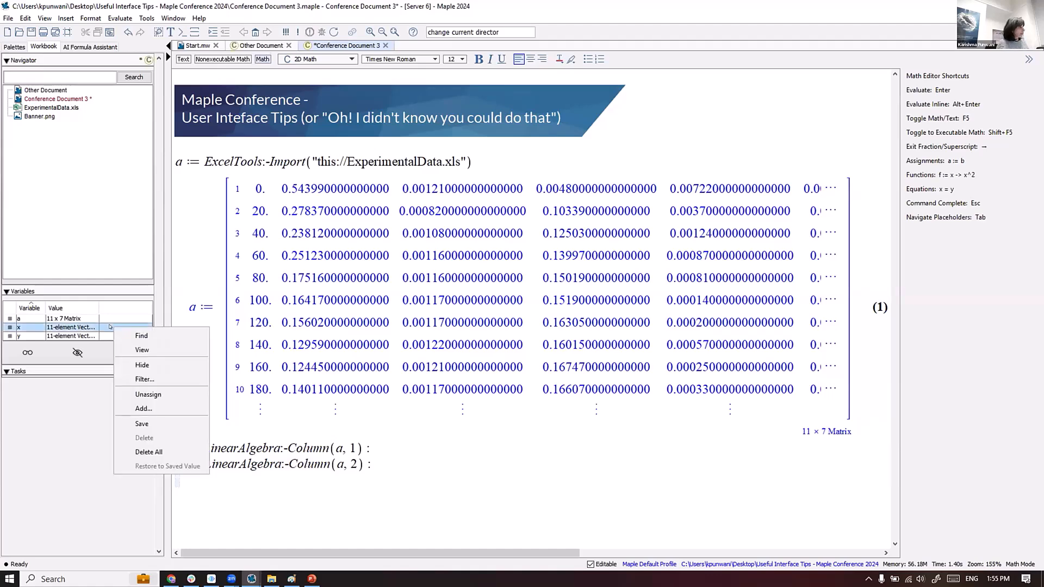
left_click(142, 423)
right_click(132, 336)
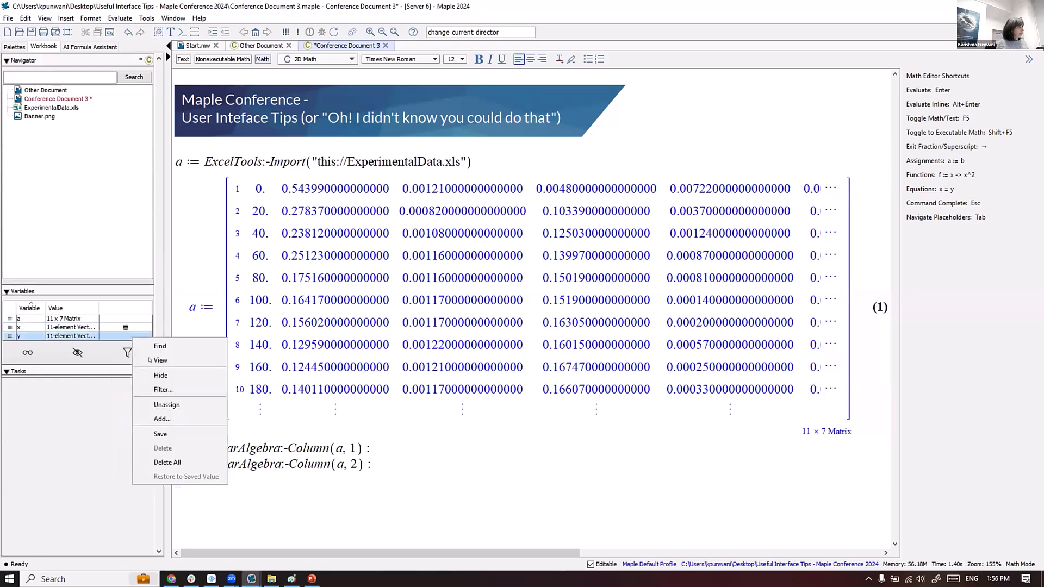
left_click(151, 433)
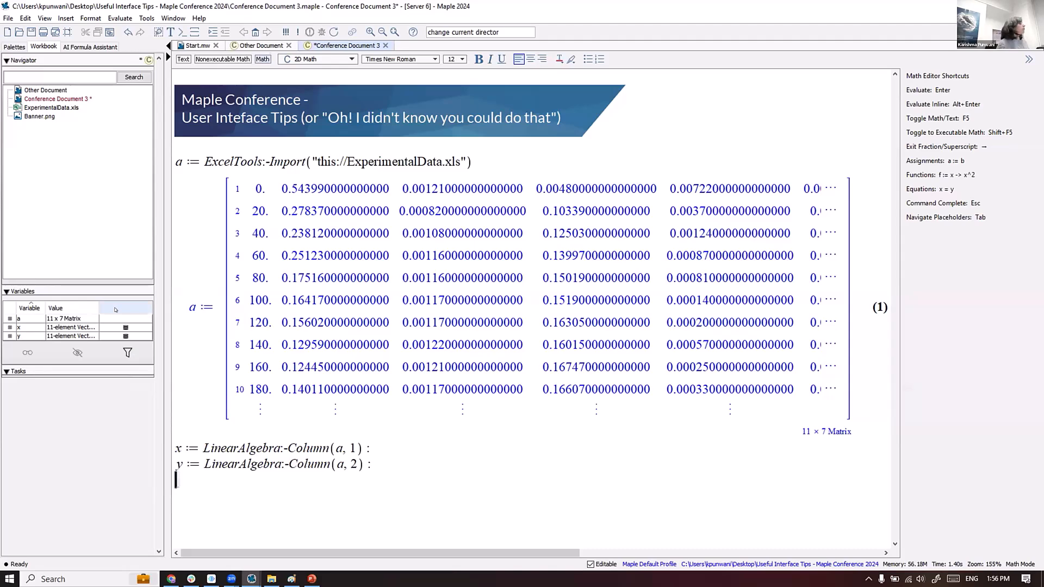
- In Other Document, evaluate x and y to show their stored Vectors, then save it
left_click(46, 91)
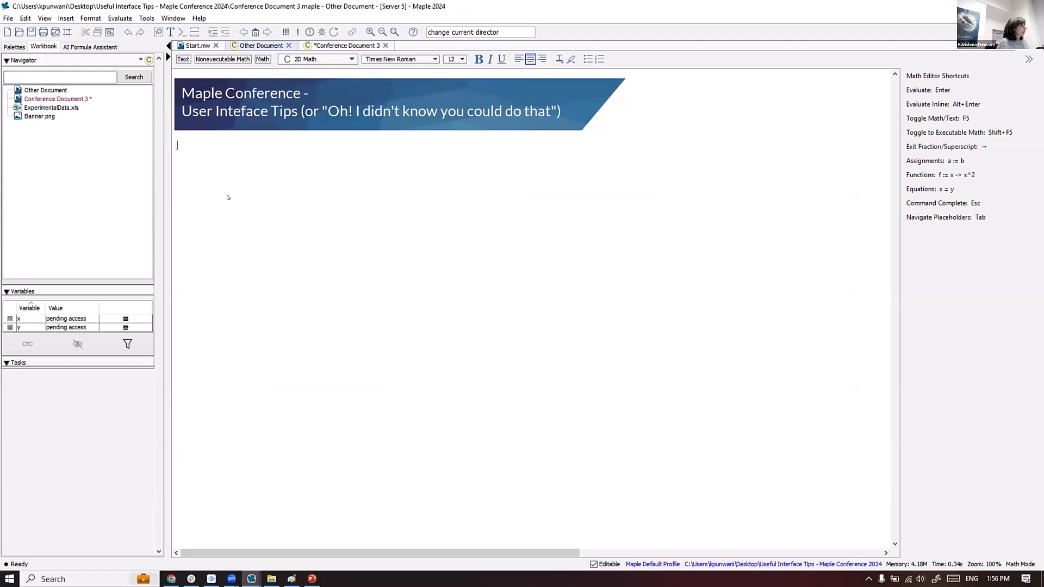
type("x")
key("Return")
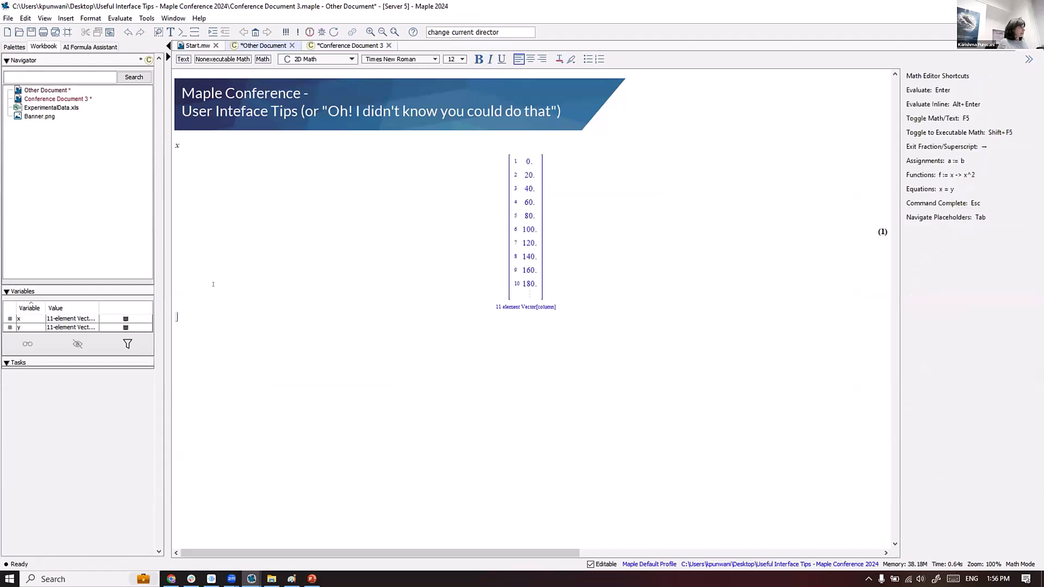
scroll(213, 284, "up", 4)
type("y")
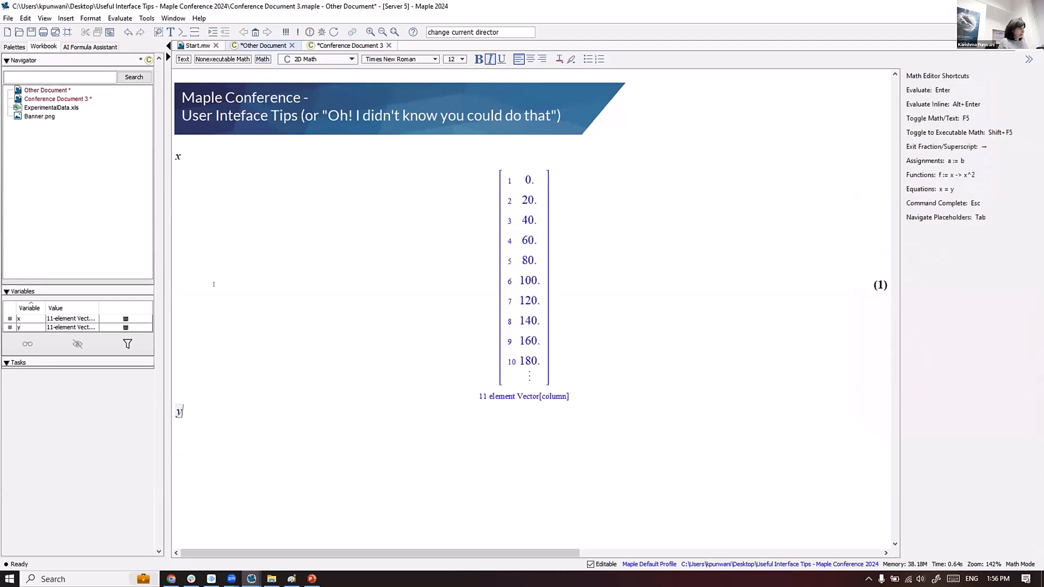
key("Return")
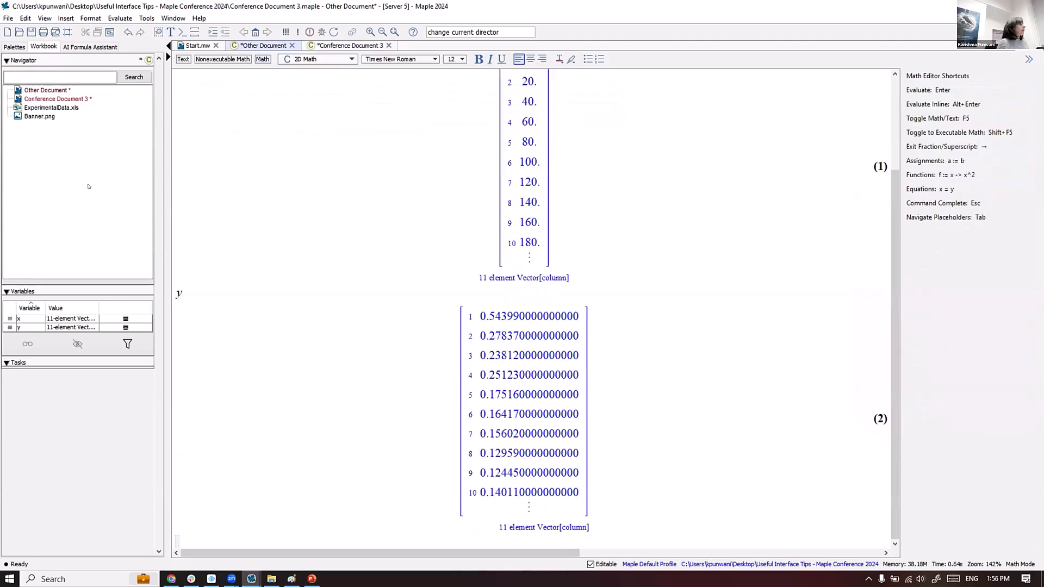
key("ctrl+s")
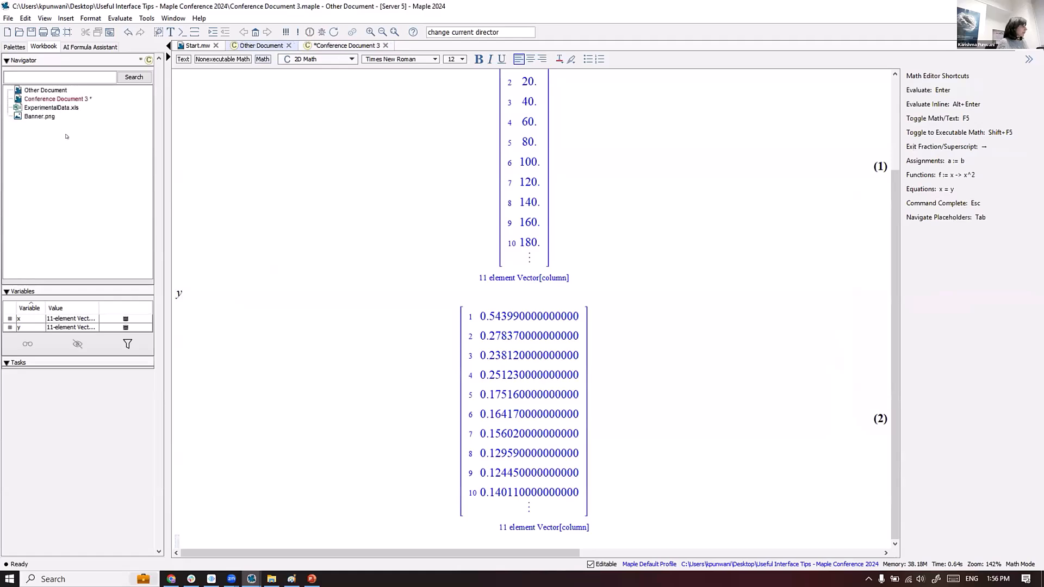
- Close the Conference Document 3 tab
left_click(64, 100)
left_click(325, 47)
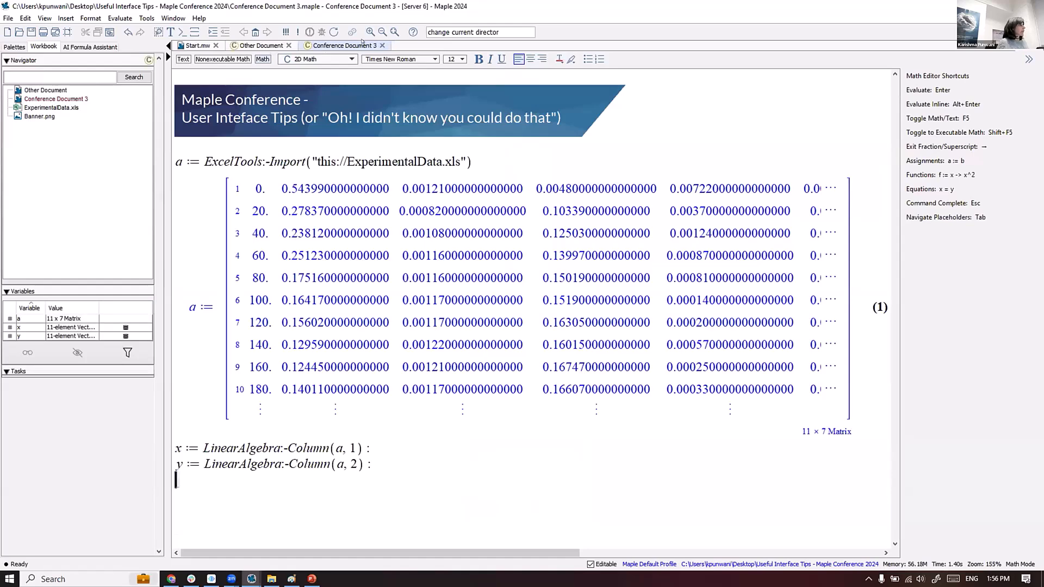
left_click(385, 45)
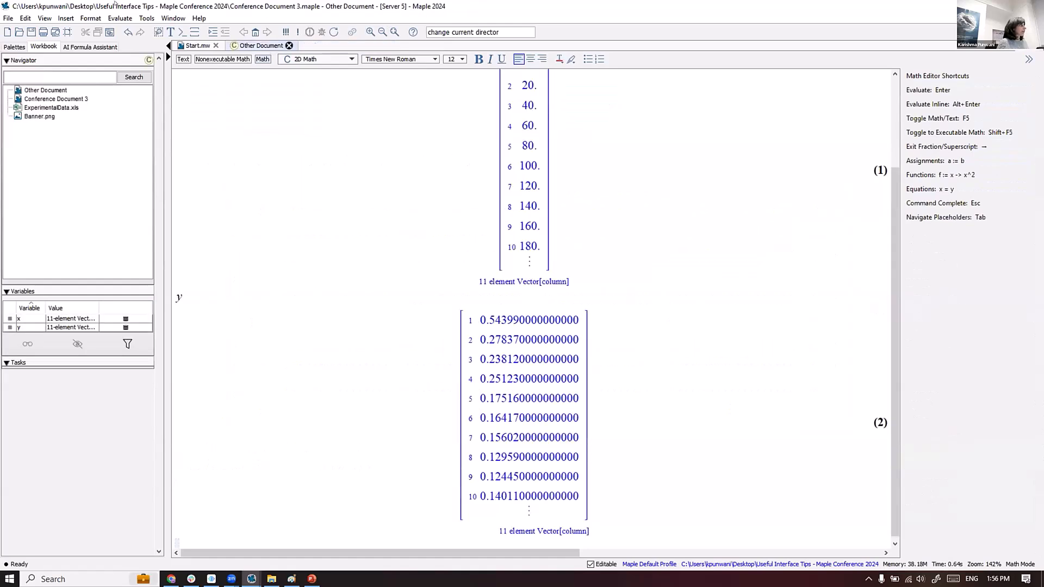
- Close Other Document and reopen Conference Document 3.maple from Recent Documents
left_click(288, 46)
left_click(8, 18)
mouse_move(72, 190)
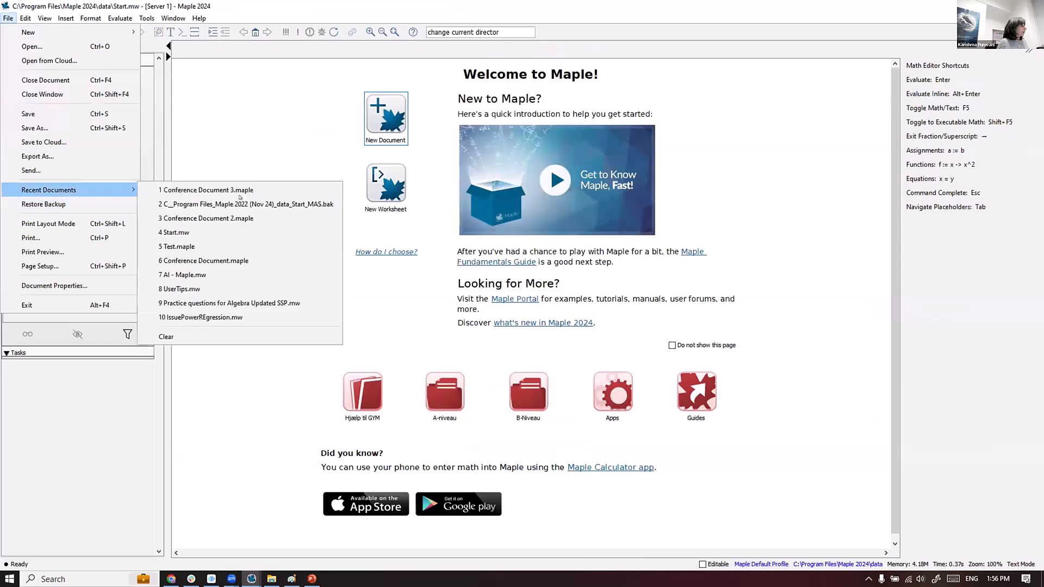
left_click(230, 188)
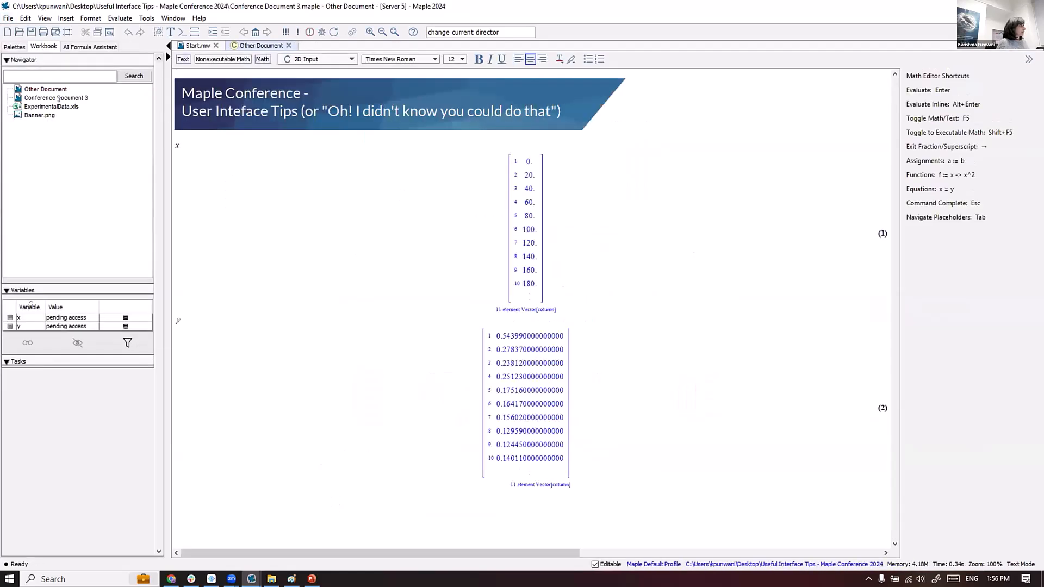
- Execute the entire Other Document worksheet, then open Conference Document 3 from the Navigator
left_click(285, 32)
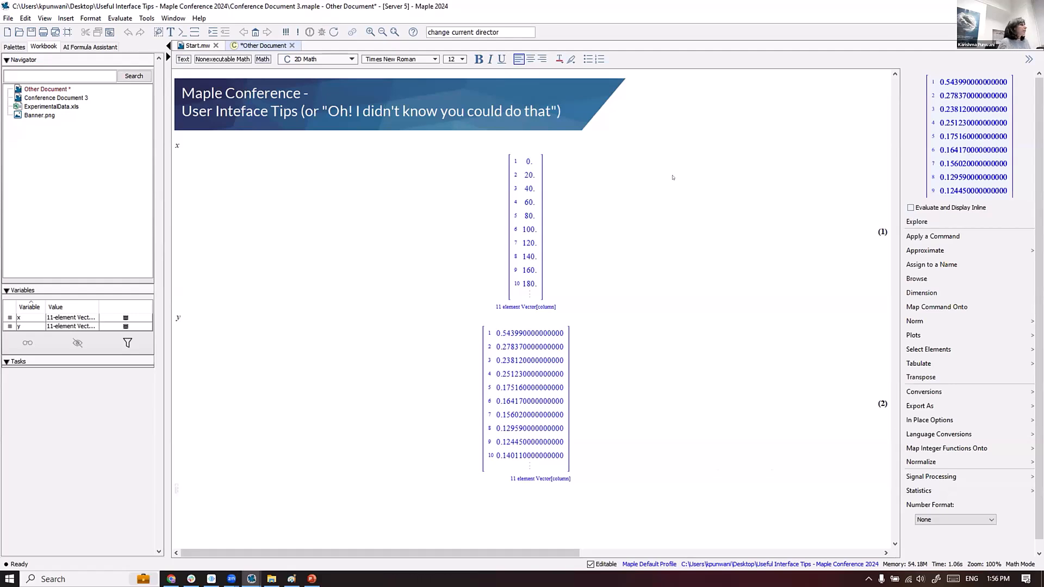
double_click(51, 98)
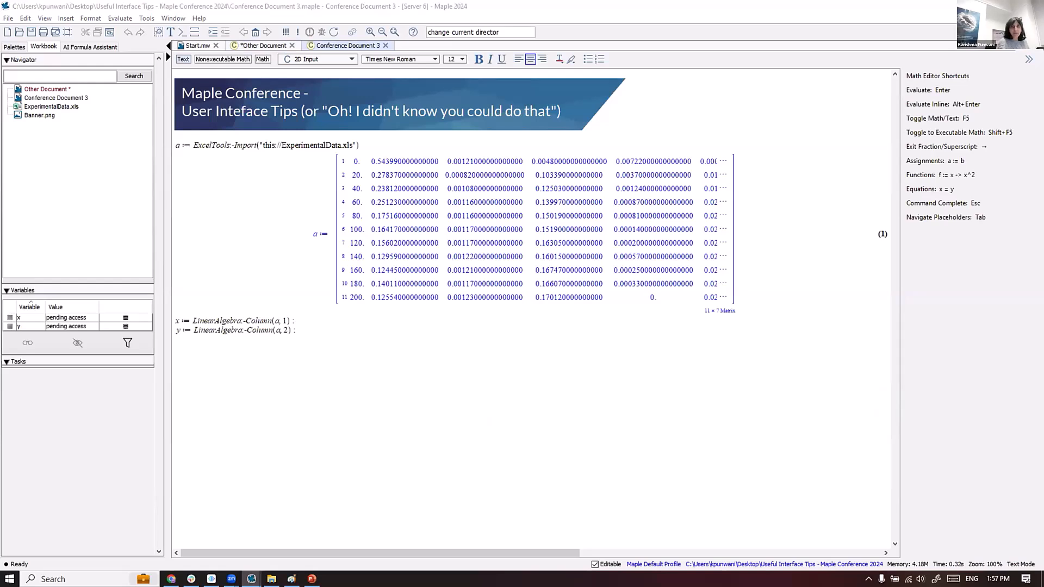
- Enter x, y on a new line and request a 2-D plot, producing an 'incorrect first argument' error
left_click(220, 352)
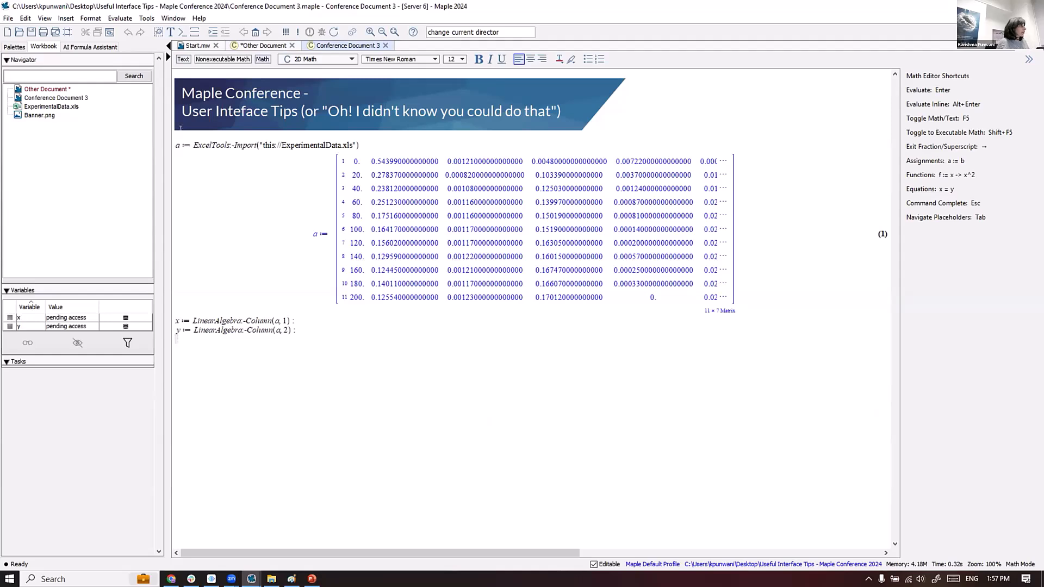
scroll(232, 430, "up", 4, "ctrl")
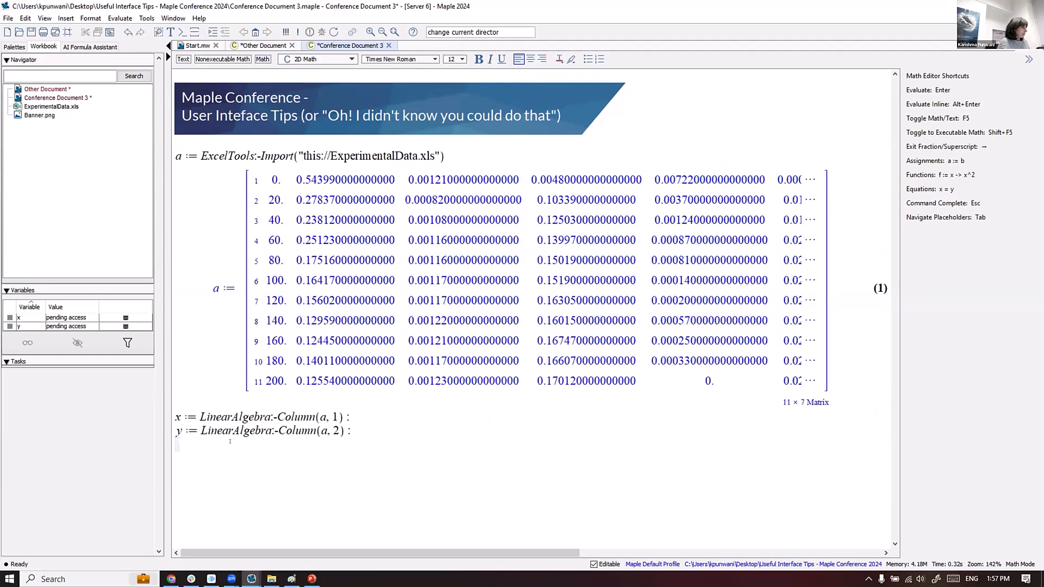
left_click(205, 457)
type("x, y")
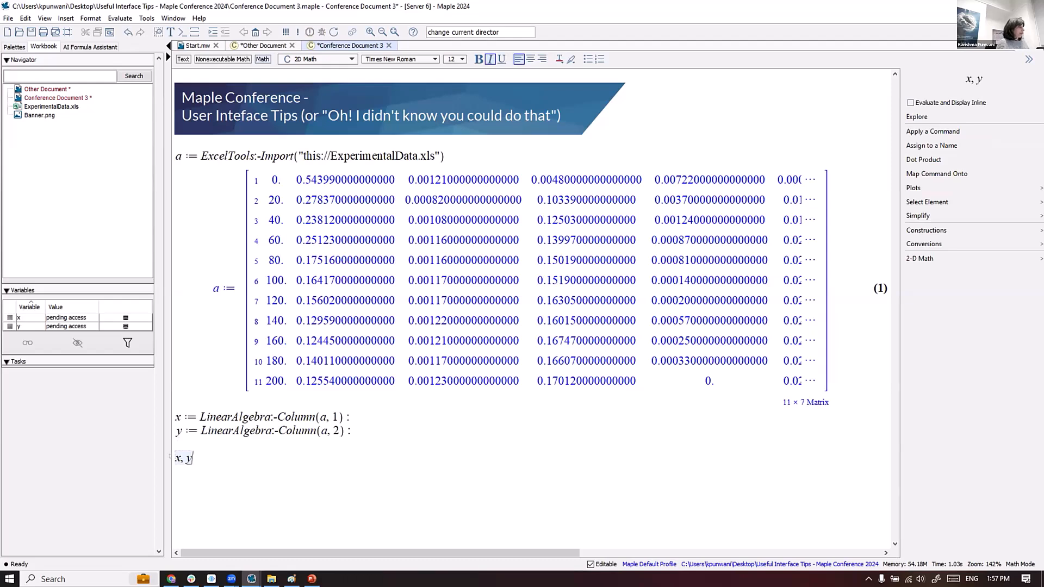
left_click_drag(172, 457, 188, 449)
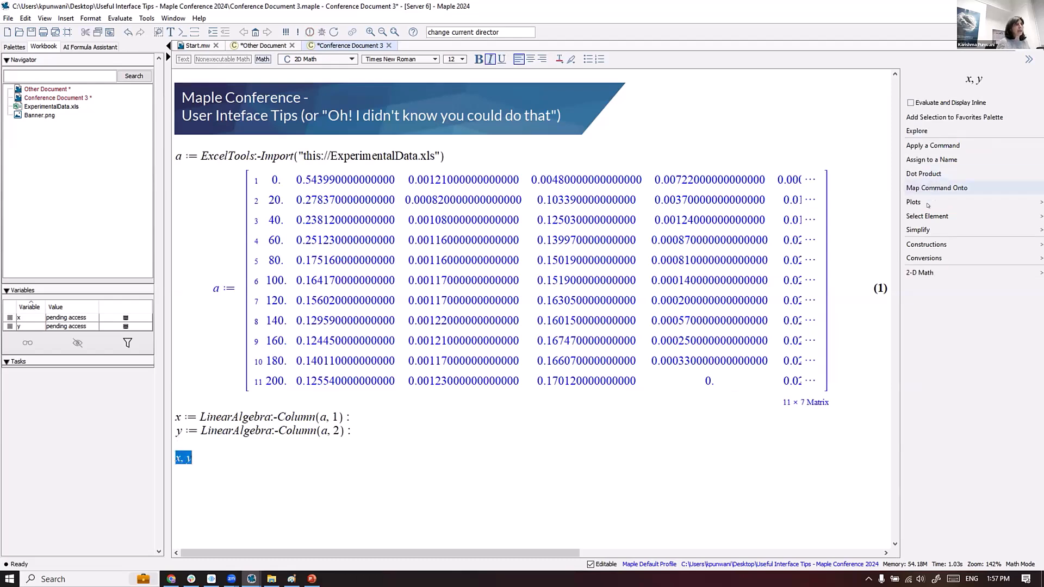
left_click(937, 217)
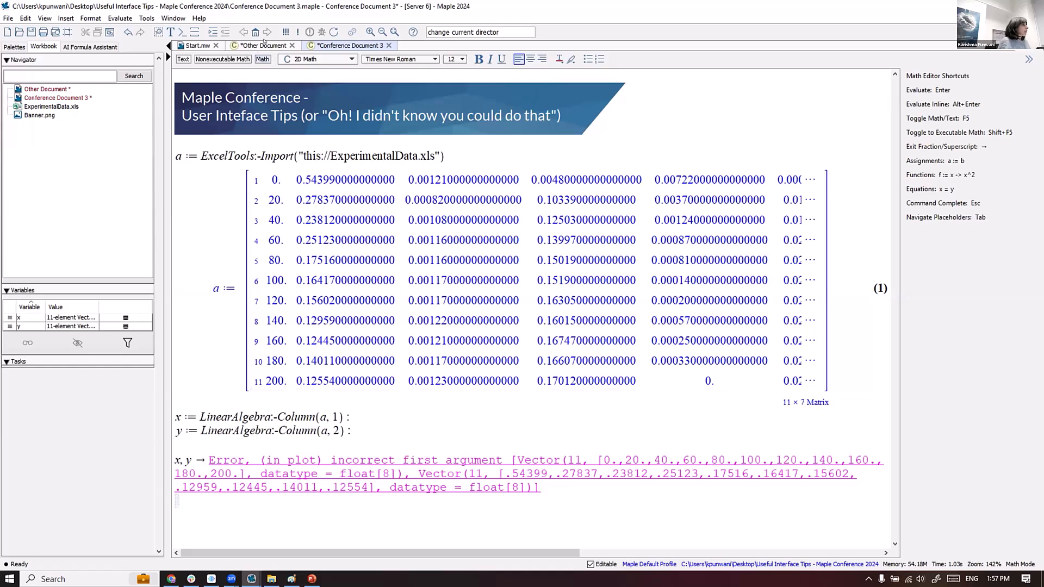
- Re-execute the worksheet and replace the error line with a fresh x, y input
left_click(286, 31)
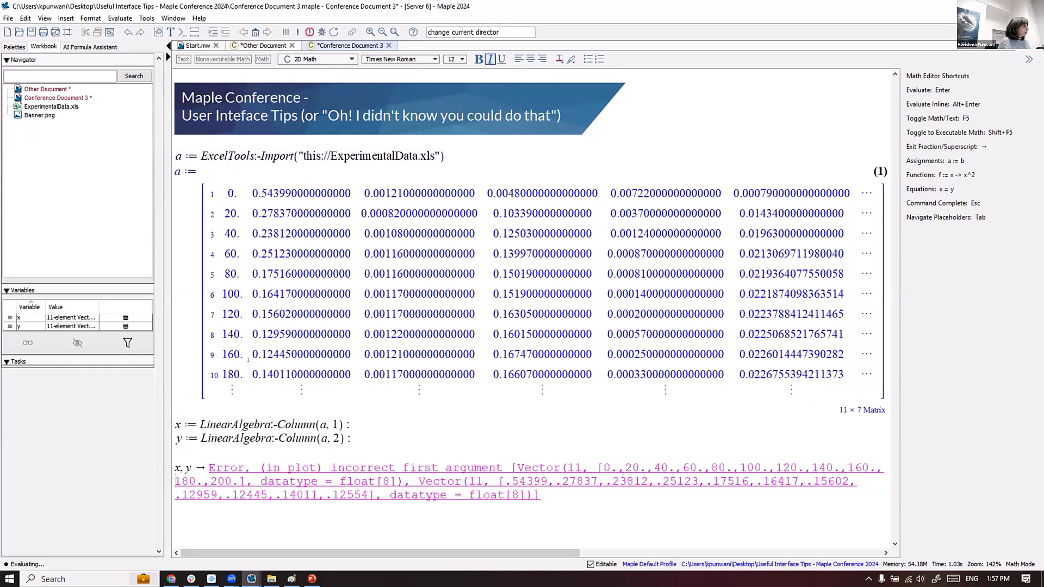
triple_click(205, 466)
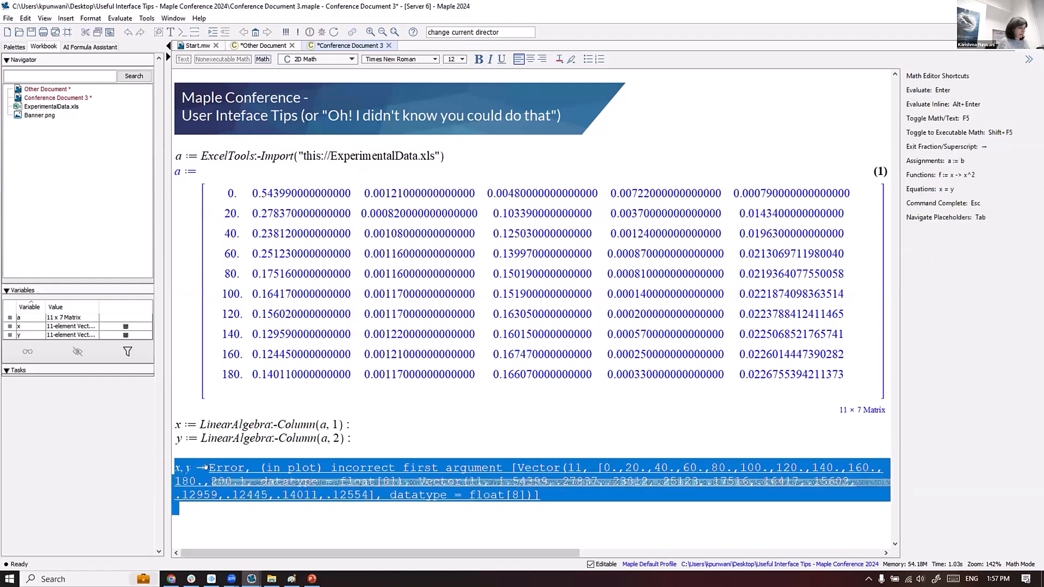
key("Delete")
type("x, y")
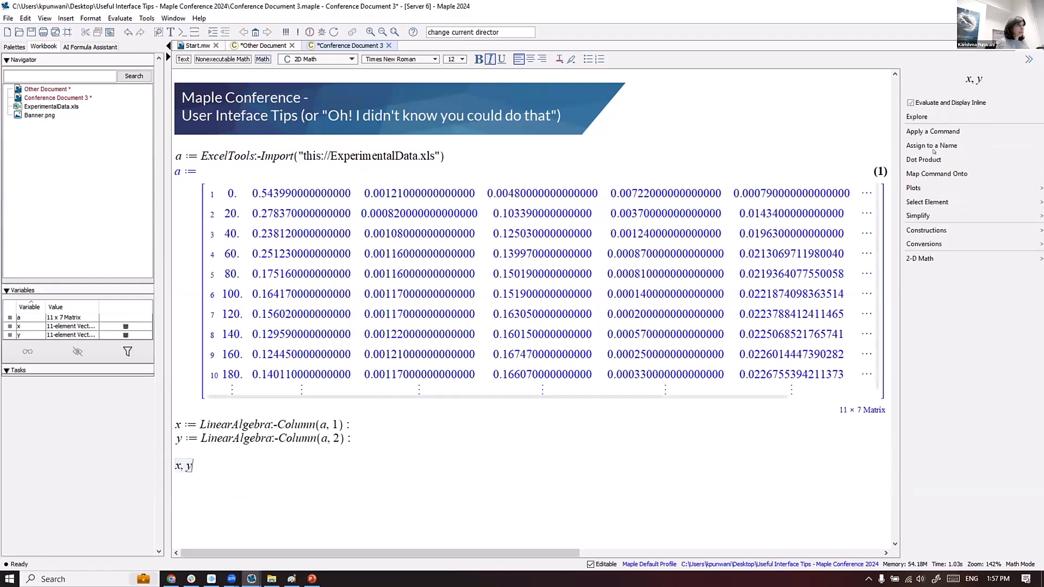
- Retry the 2-D plot of x, y, which fails again, then switch to the Conference Document 2 window
left_click(918, 188)
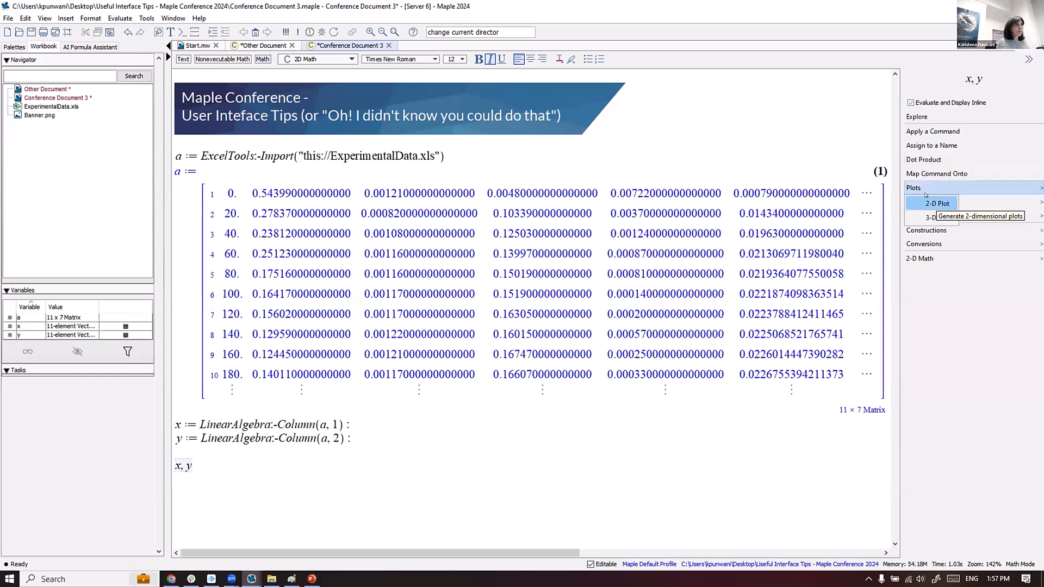
left_click(917, 187)
left_click(917, 188)
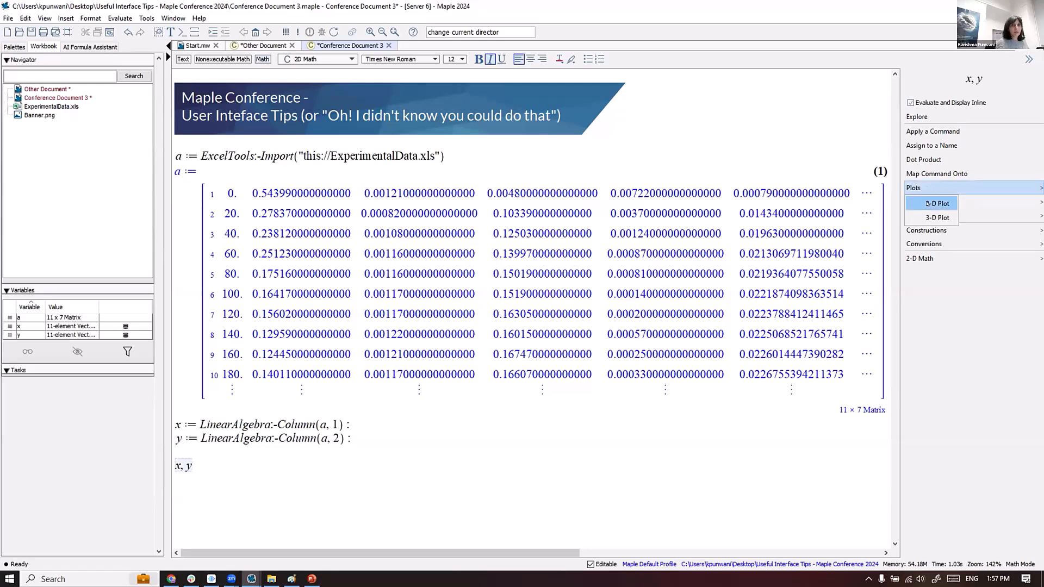
left_click(928, 203)
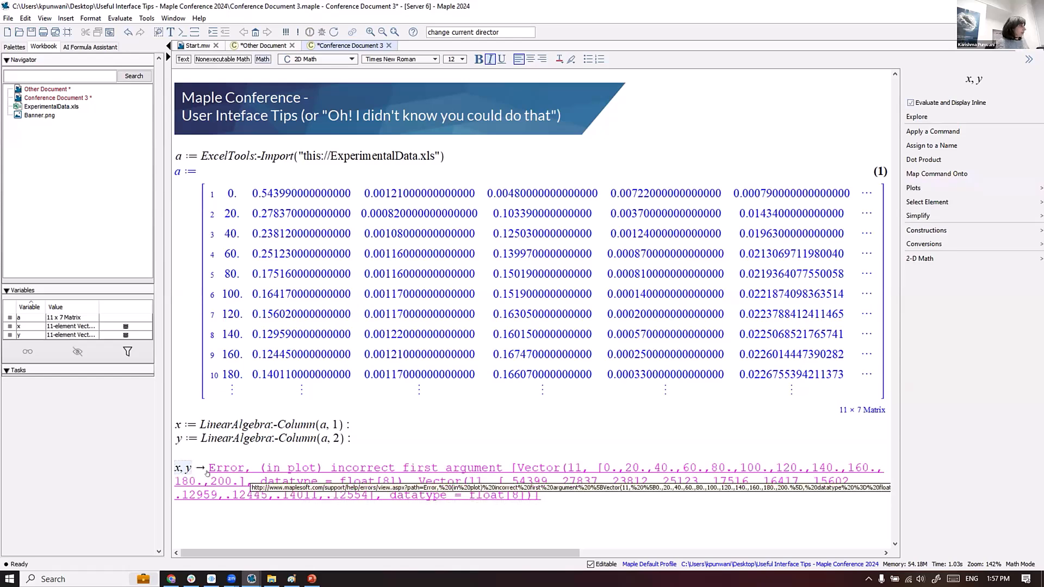
left_click(185, 525)
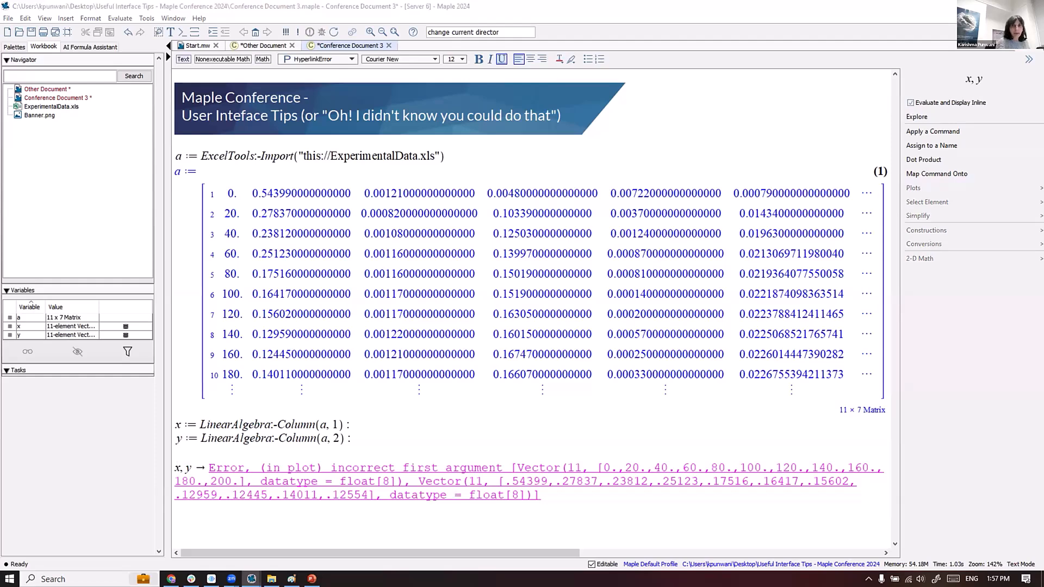
key("alt+Tab")
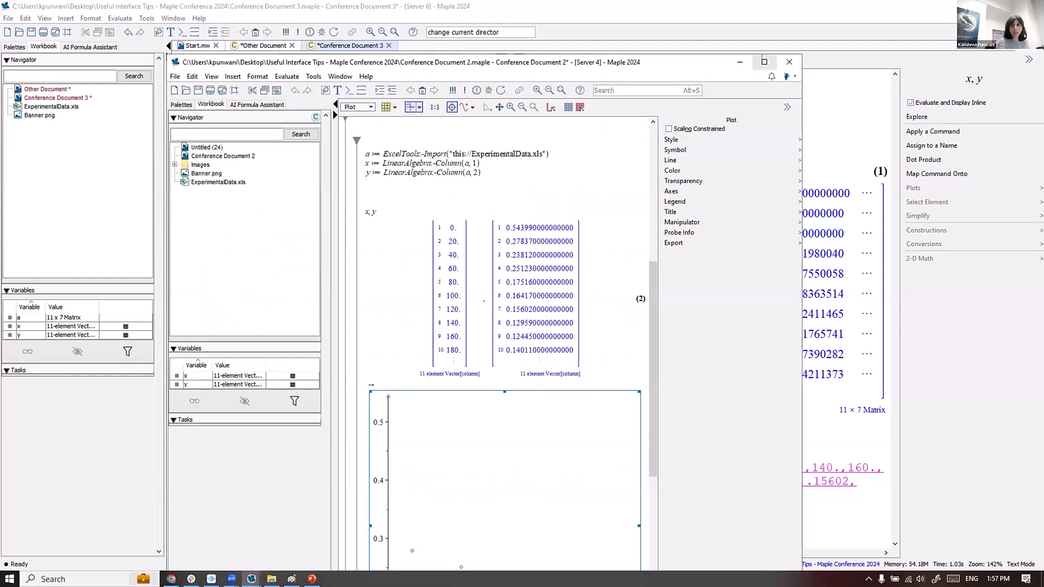
- Maximize Conference Document 2 and scroll to the x-against-y scatter plot
left_click(761, 56)
scroll(376, 309, "up", 3)
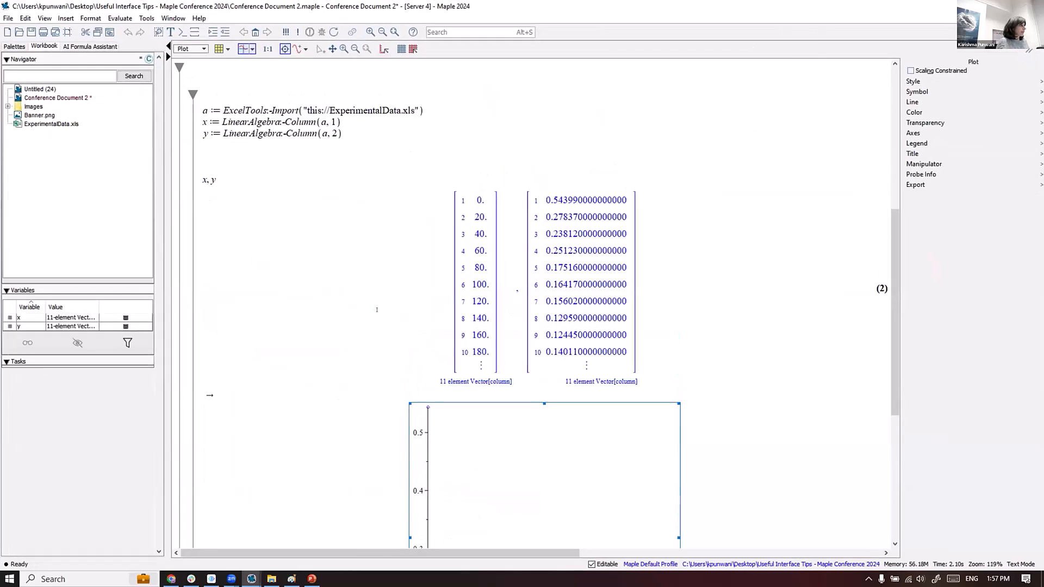
scroll(377, 309, "down", 3)
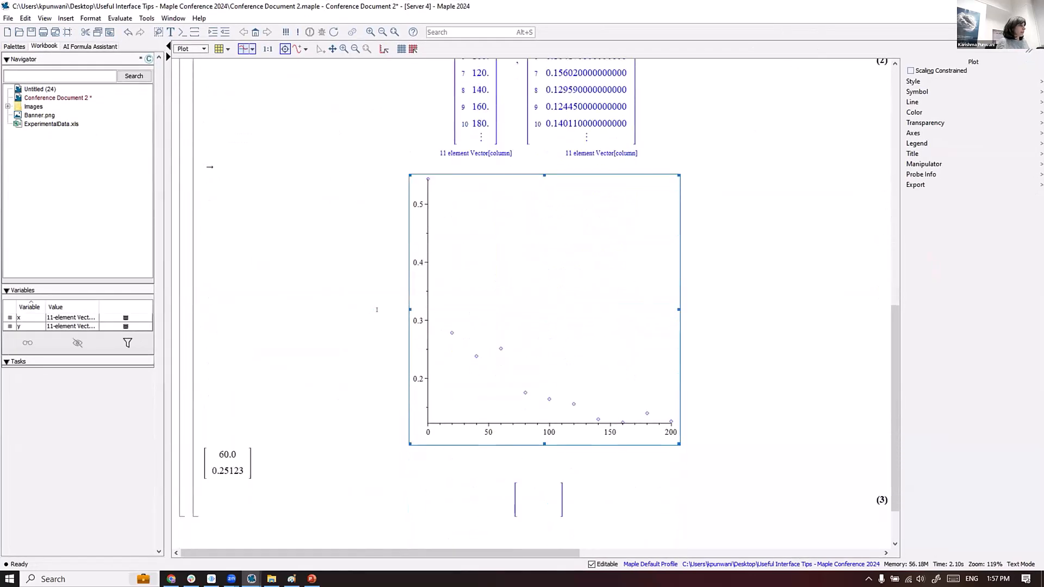
scroll(389, 290, "up", 2)
scroll(393, 284, "down", 3)
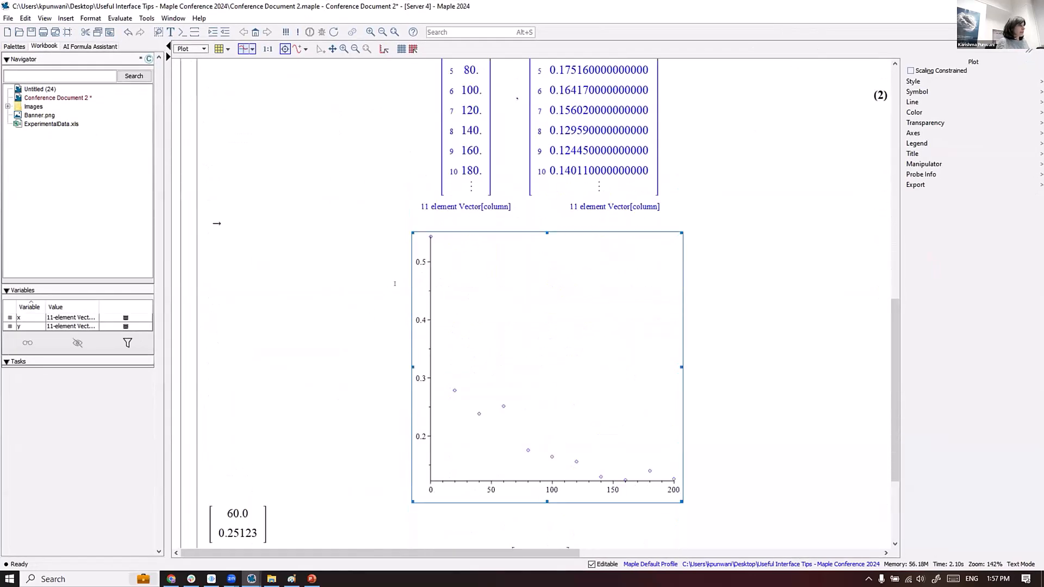
- Select the scatter plot, review its Probe Info, Manipulator and Axes options, then deselect it
left_click(495, 353)
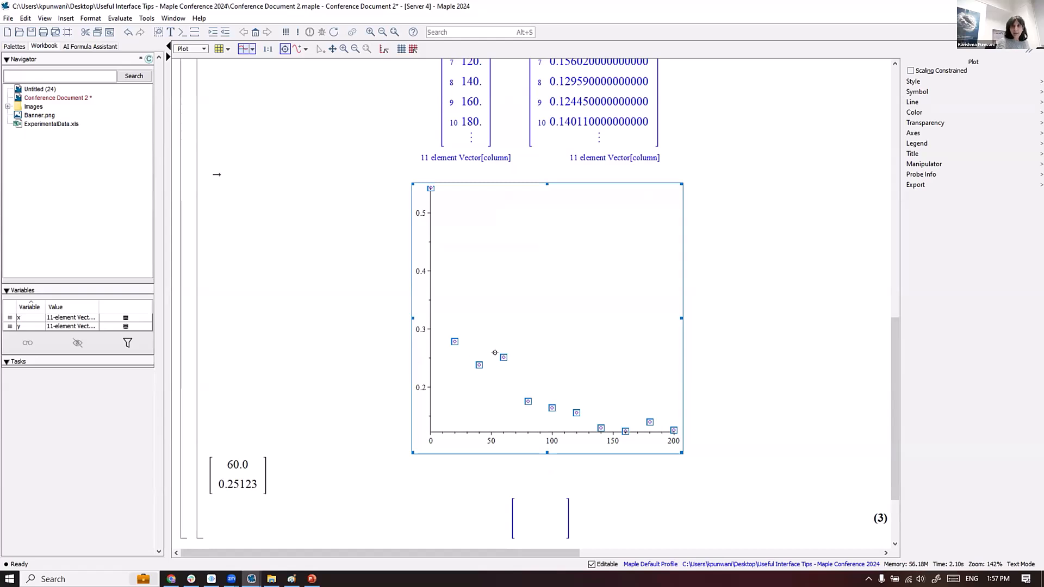
right_click(502, 357)
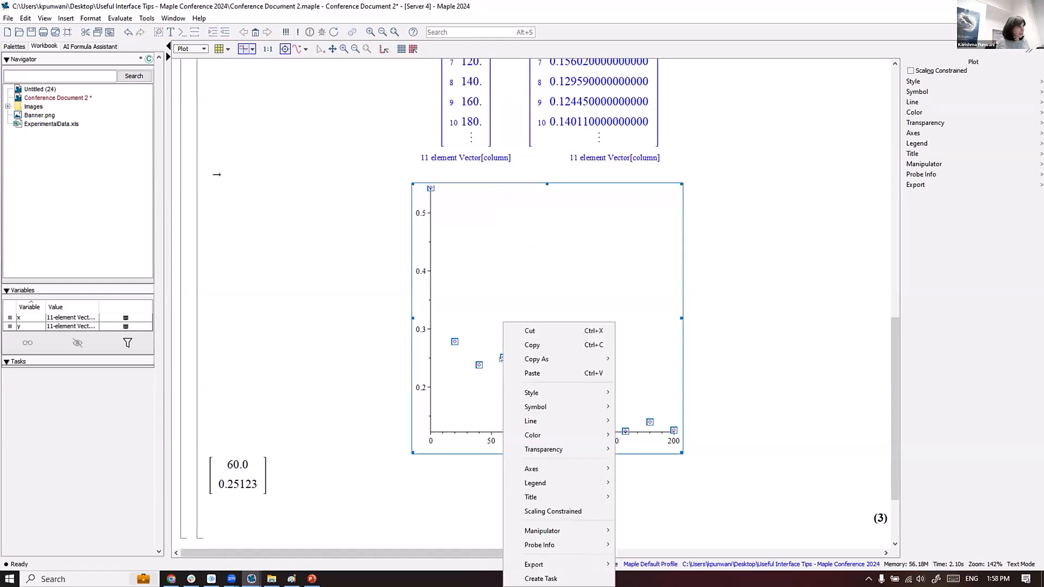
mouse_move(558, 543)
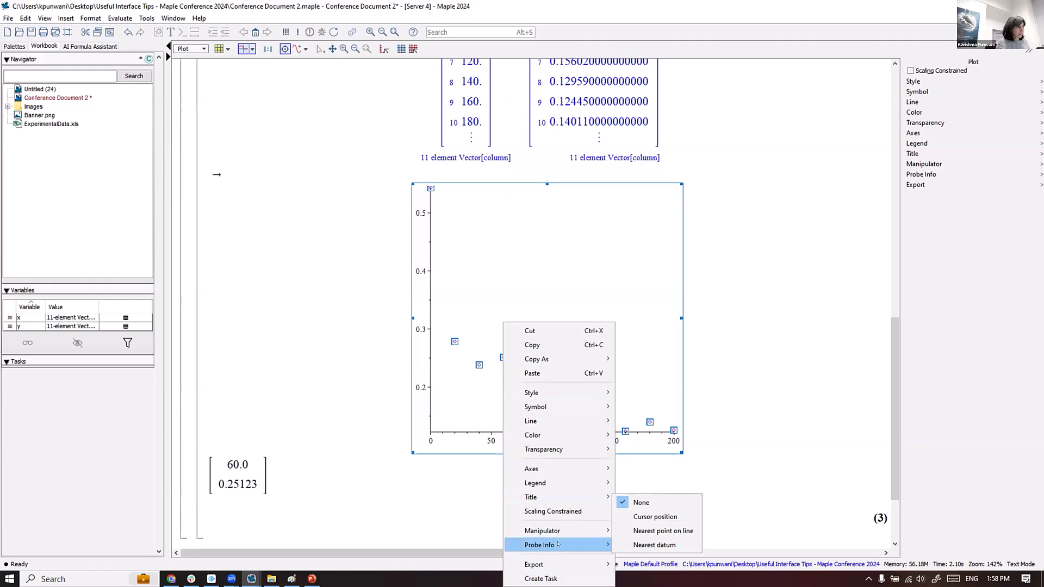
mouse_move(594, 534)
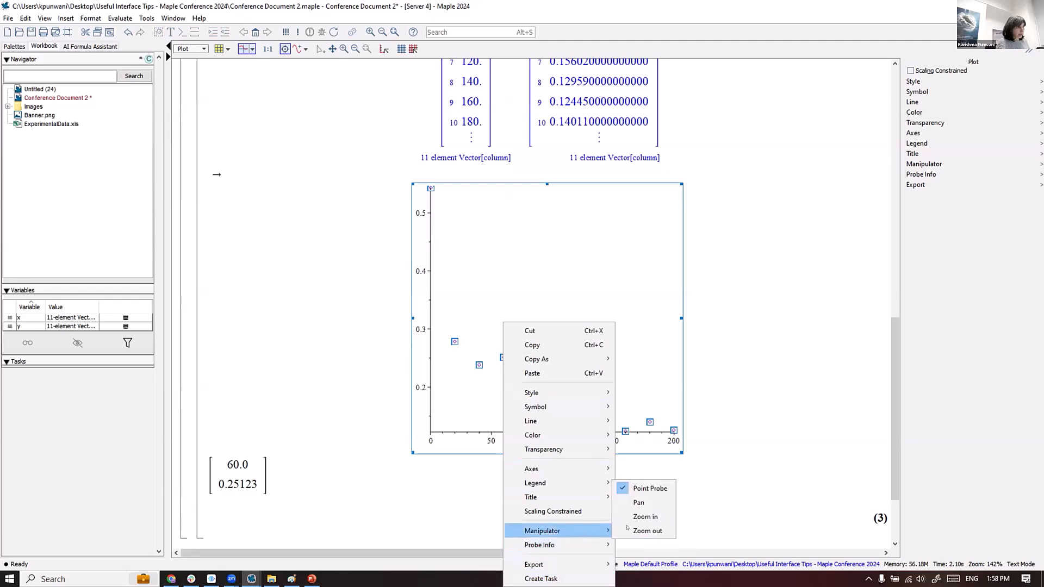
mouse_move(598, 469)
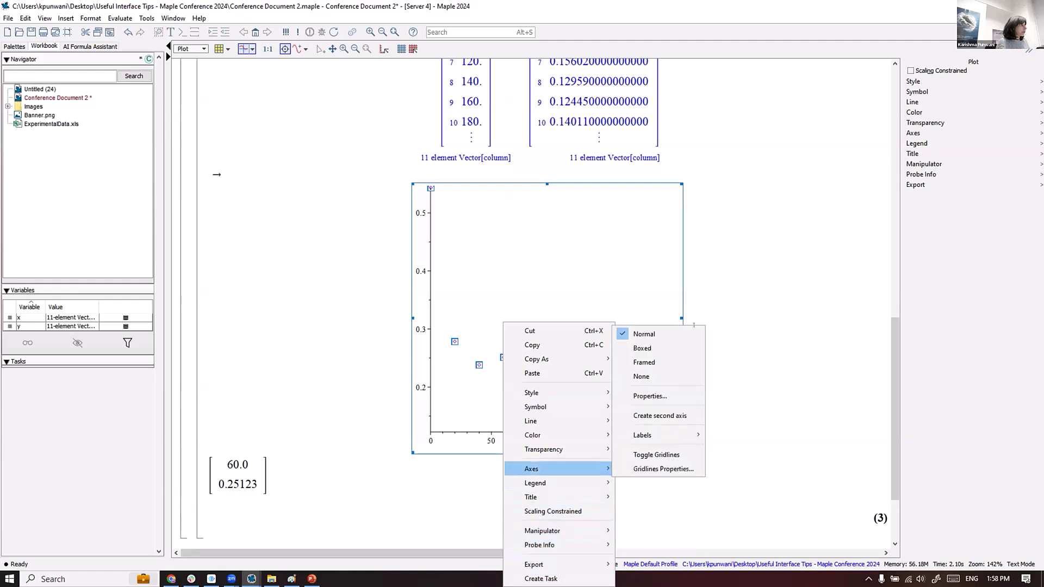
left_click(694, 325)
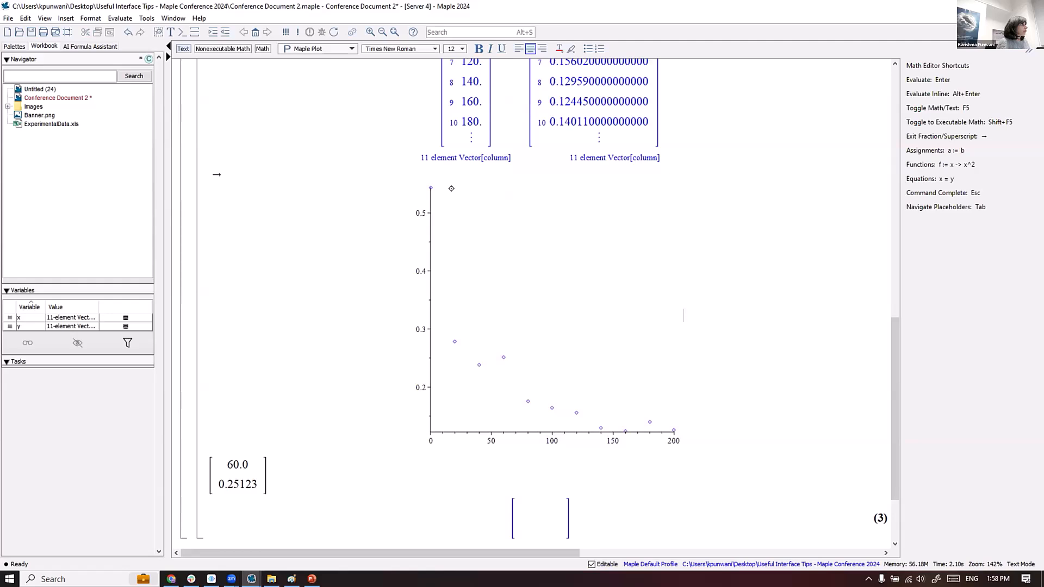
- Set the scatter plot's probe display to crosshair lines
left_click(495, 347)
left_click(305, 49)
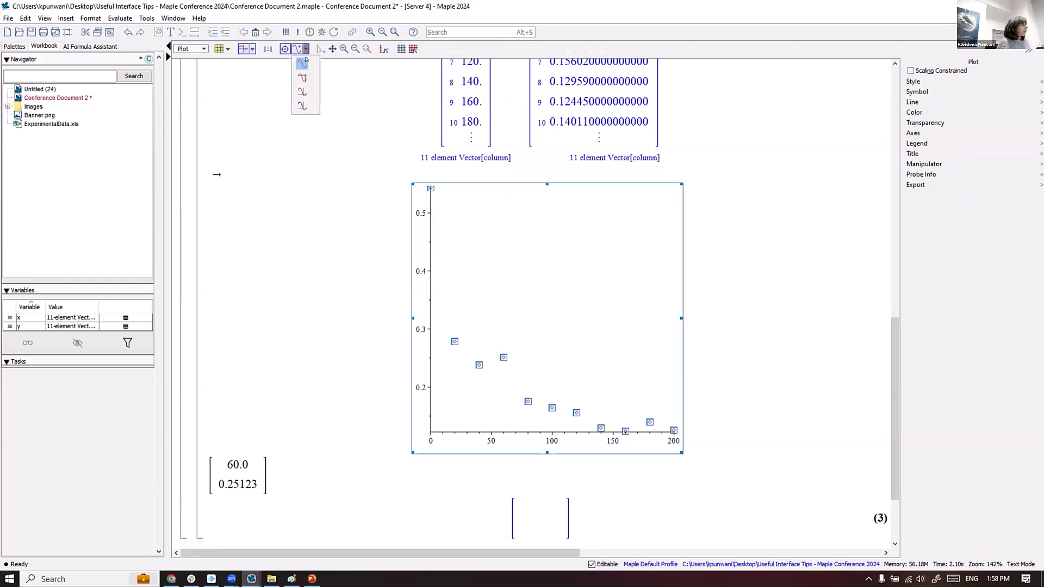
left_click(302, 77)
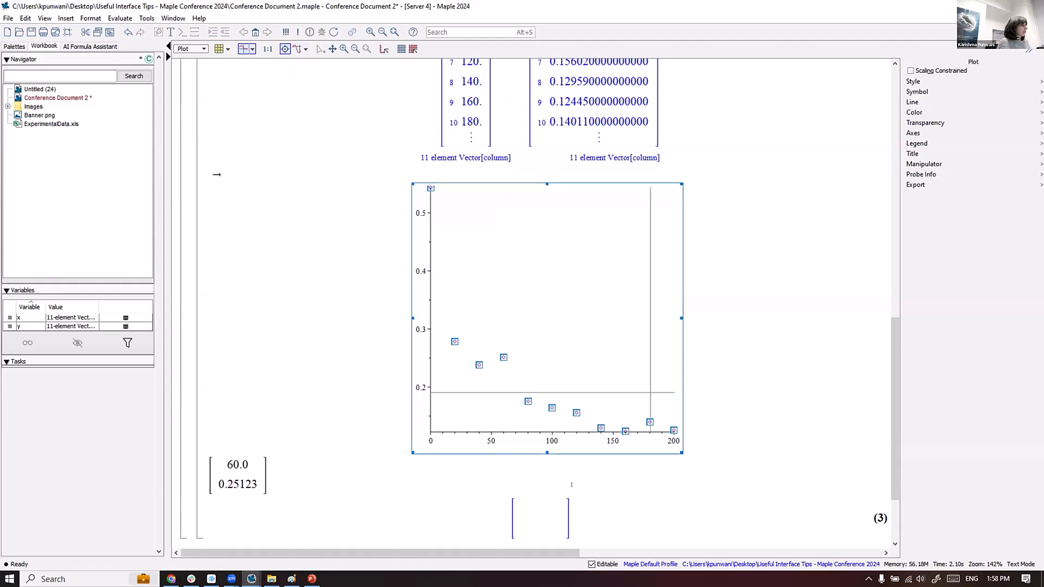
- Copy the point data near x = 80 to the clipboard via Probe Info
right_click(525, 399)
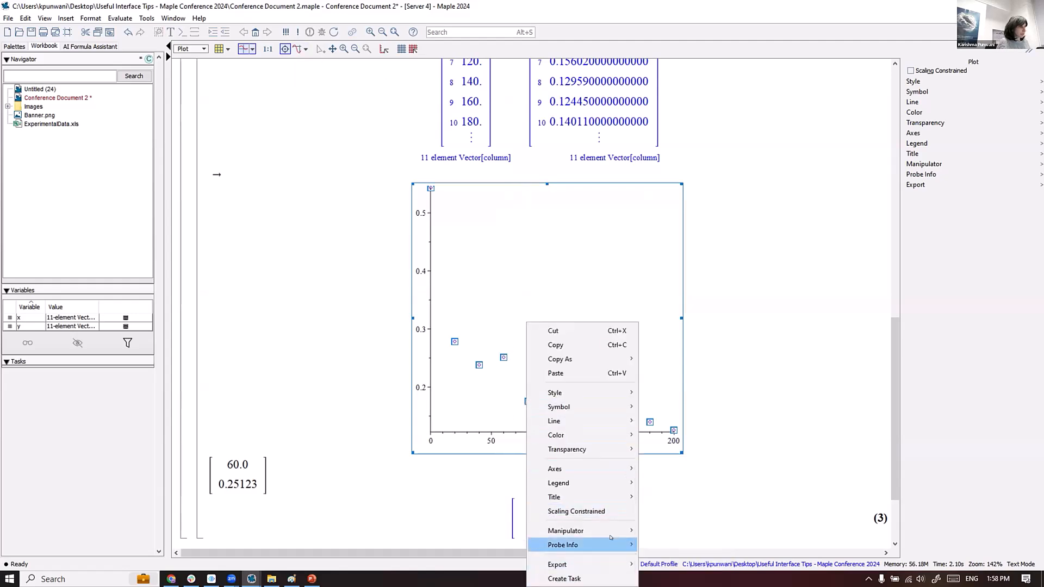
mouse_move(610, 544)
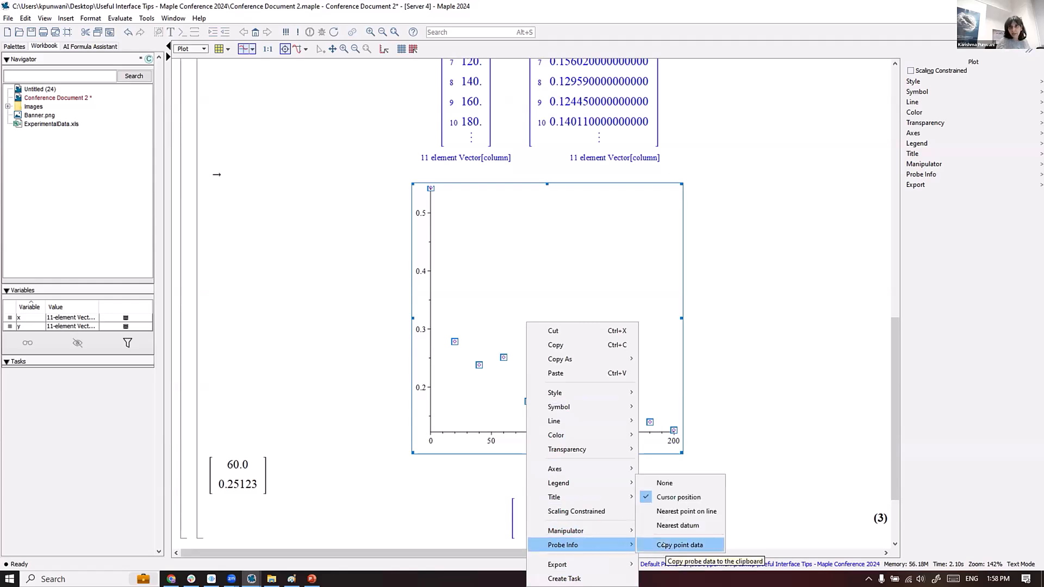
left_click(664, 546)
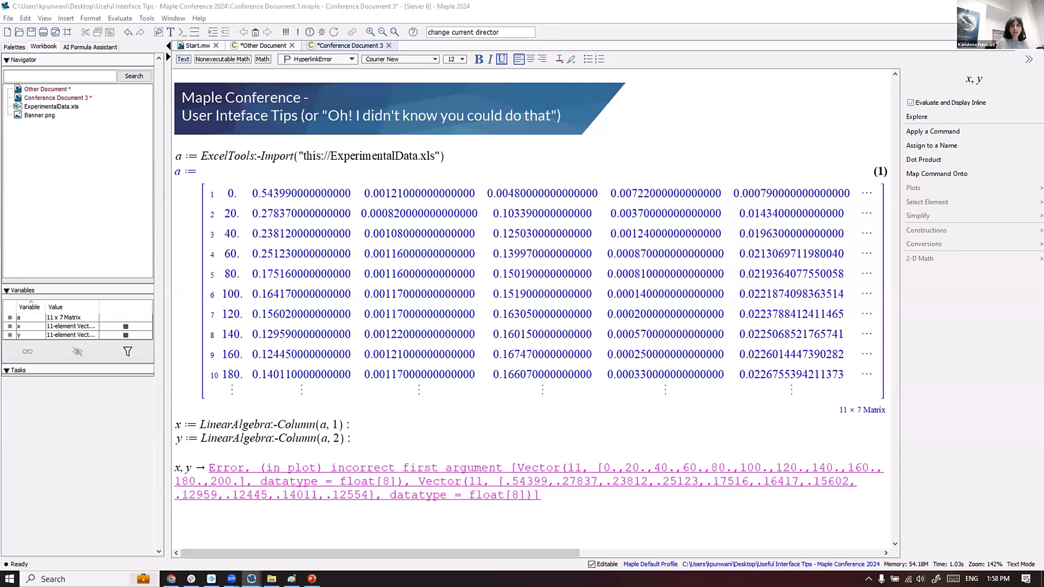
- Switch back to Conference Document 2 and scroll to the top of the worksheet
key("alt+Tab")
left_click(791, 13)
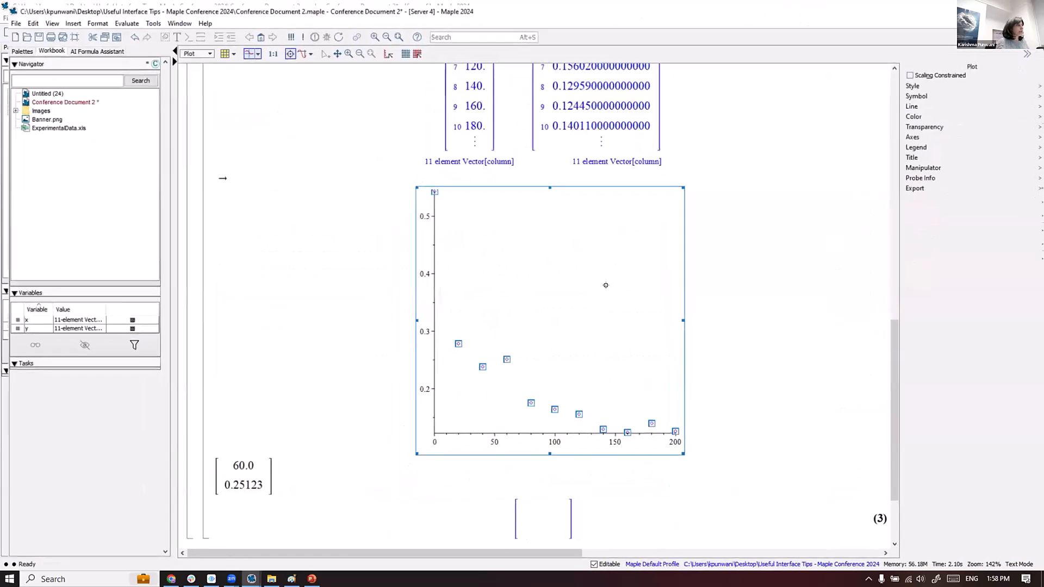
scroll(605, 277, "up", 3)
scroll(605, 266, "up", 3)
scroll(603, 151, "up", 10)
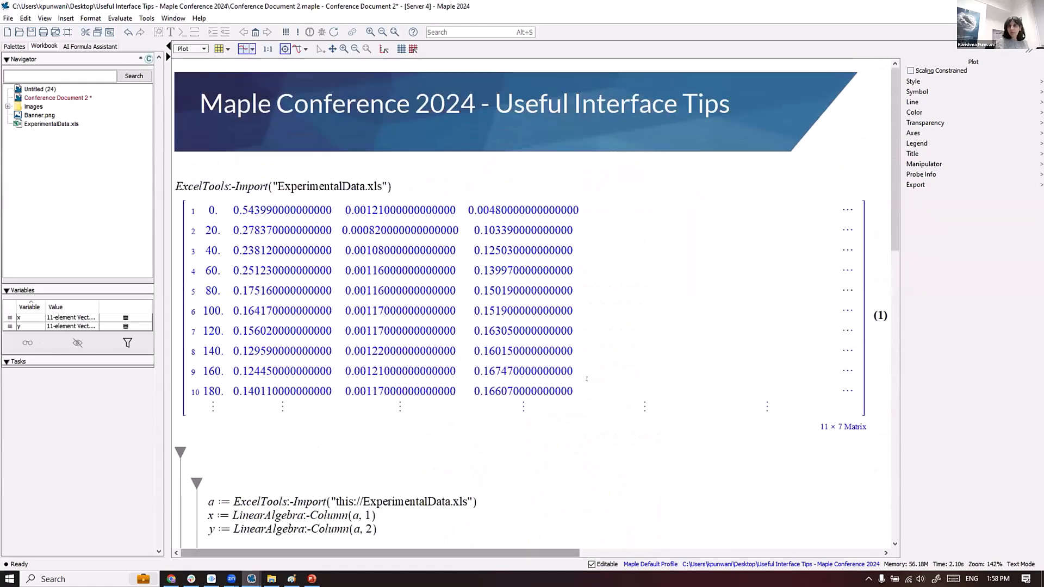
- Remove all output from the worksheet, then select the import and a, x, y assignment lines
mouse_move(585, 382)
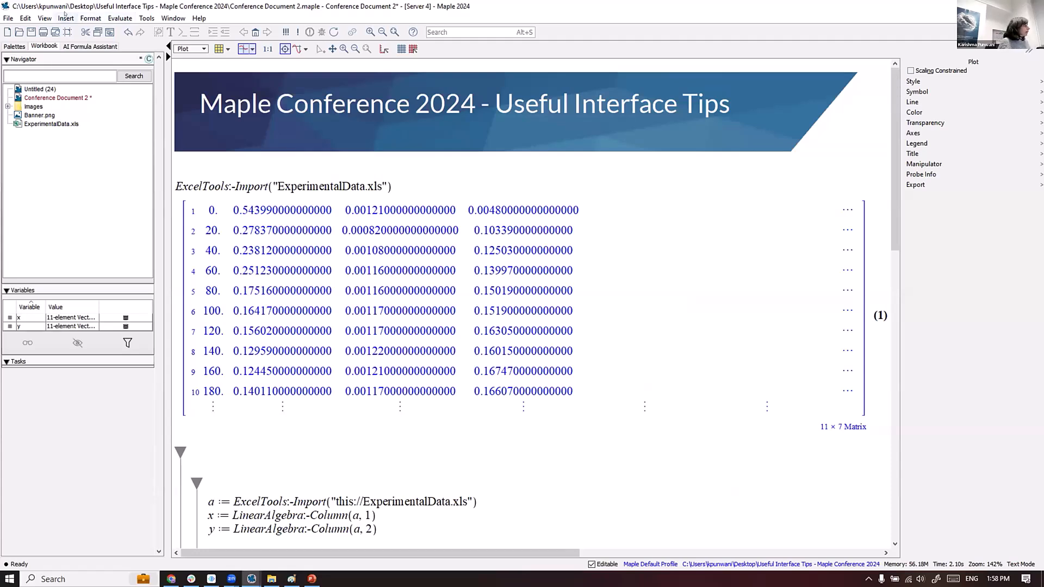
left_click(90, 19)
mouse_move(107, 20)
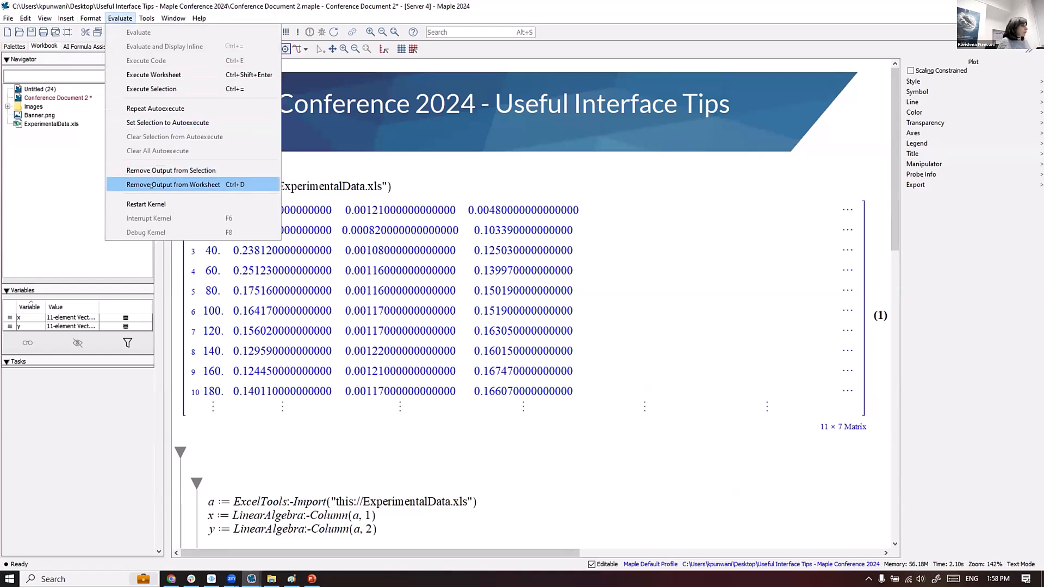
left_click(151, 185)
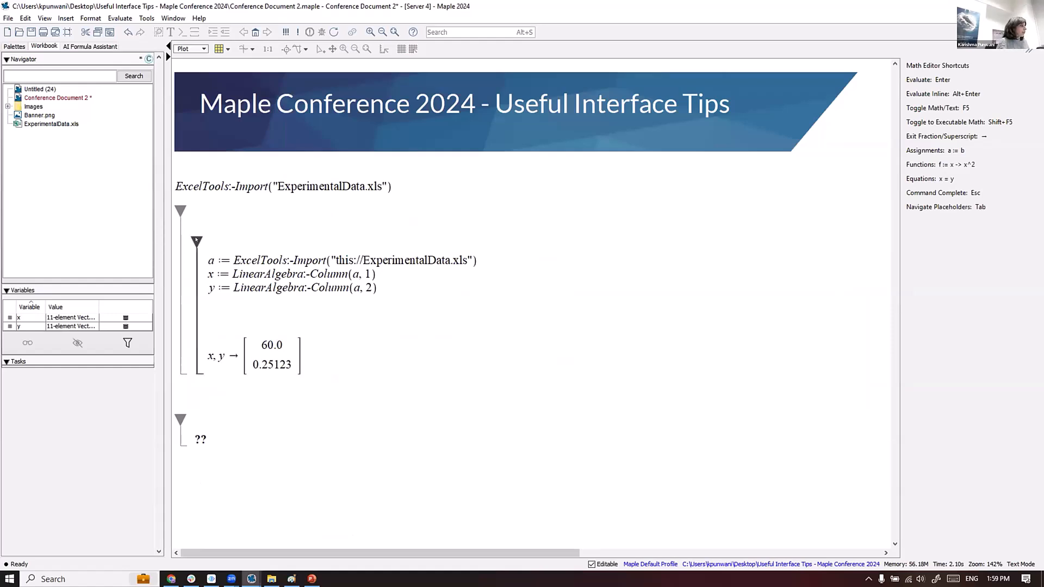
left_click_drag(206, 260, 387, 285)
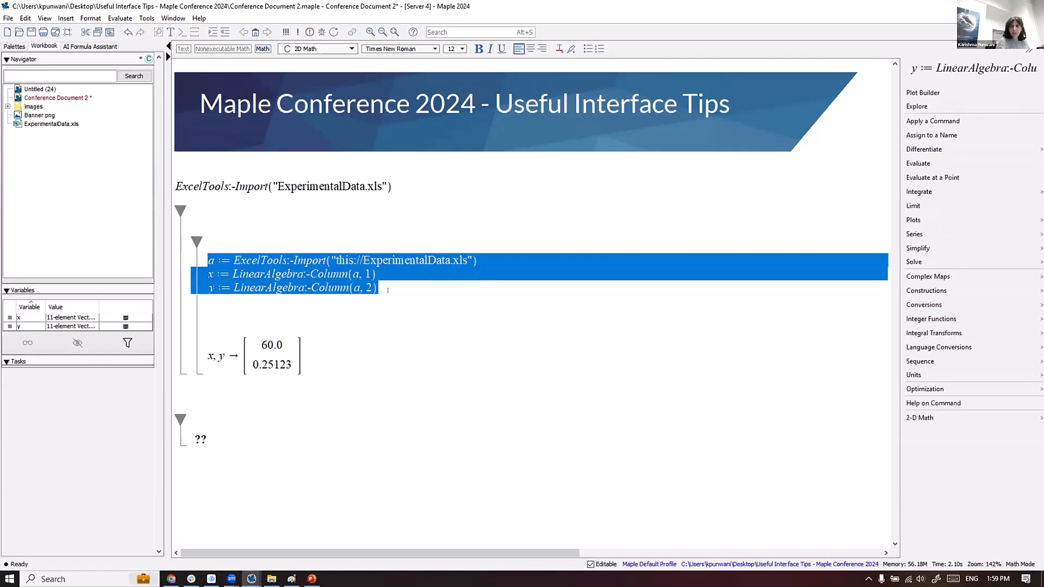